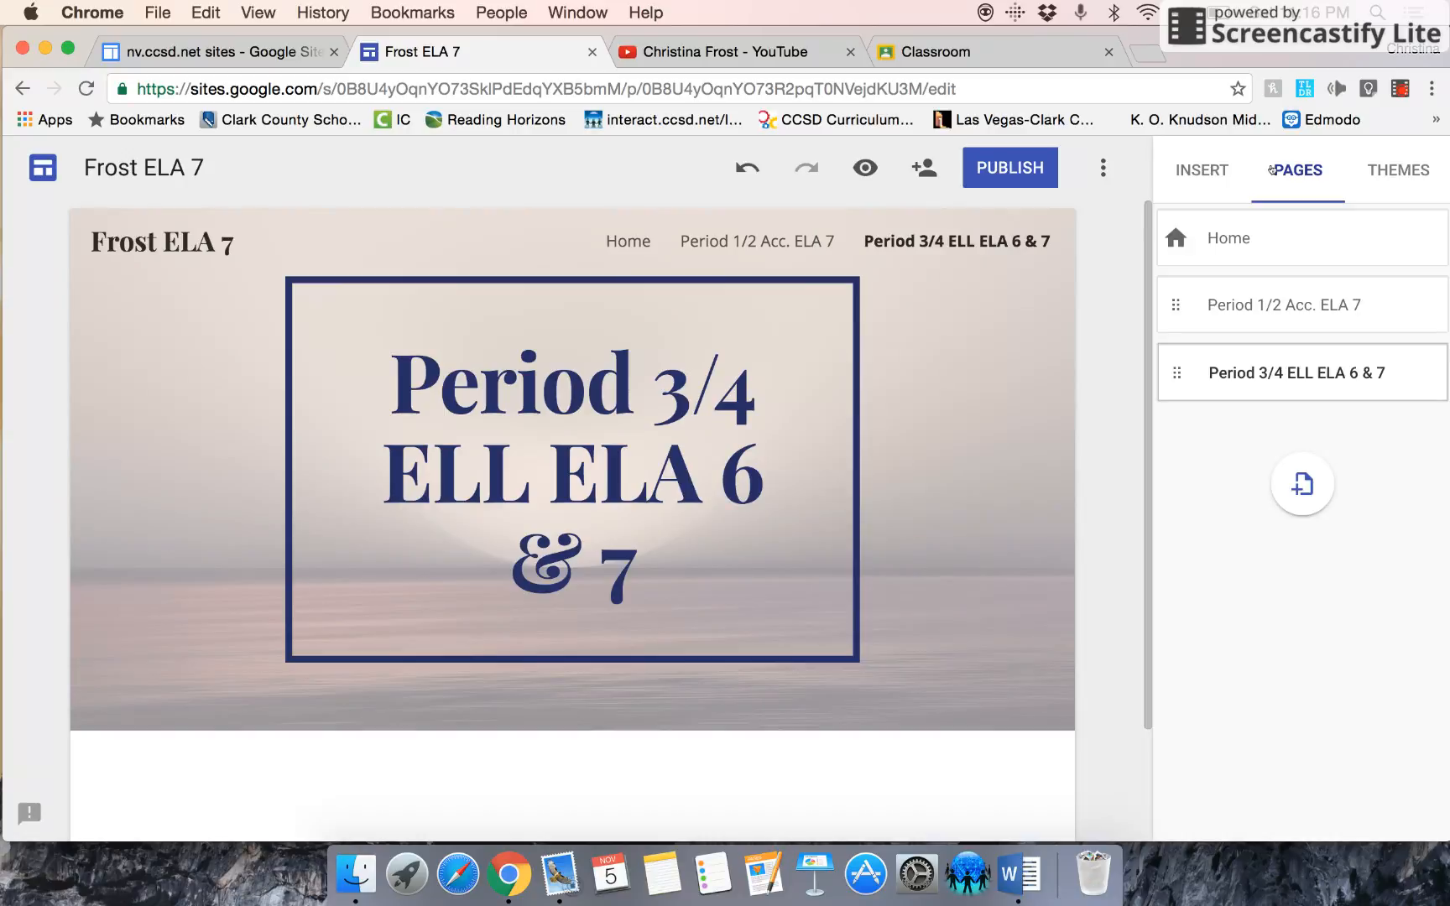
Insert the ELA 7, ACC class calendar on the Period 1/2 Acc. ELA 7 page and enlarge it to show the Agenda view option.
click(810, 243)
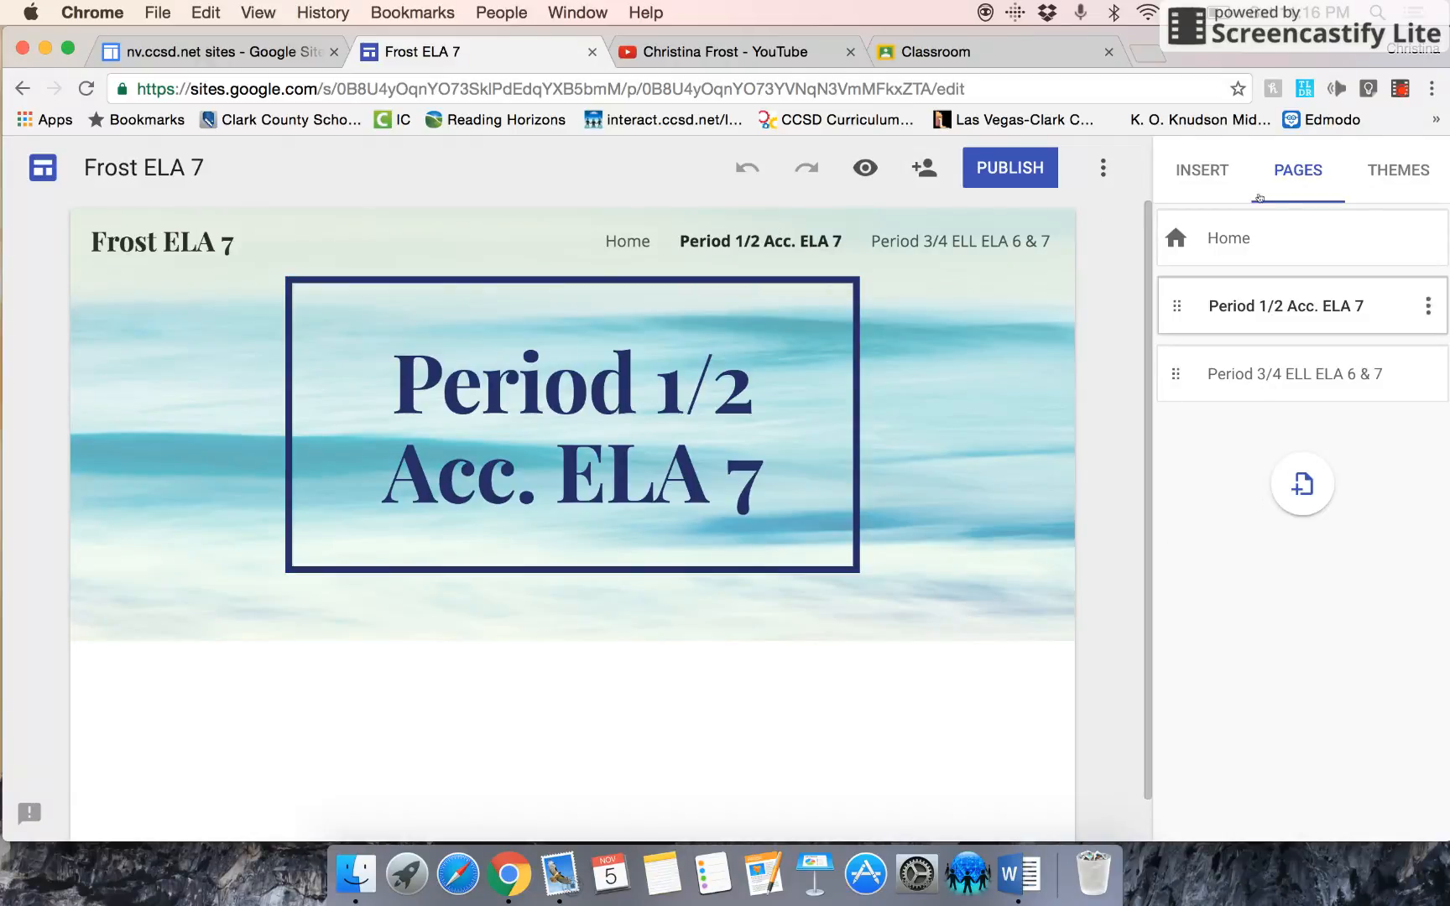
click(1211, 163)
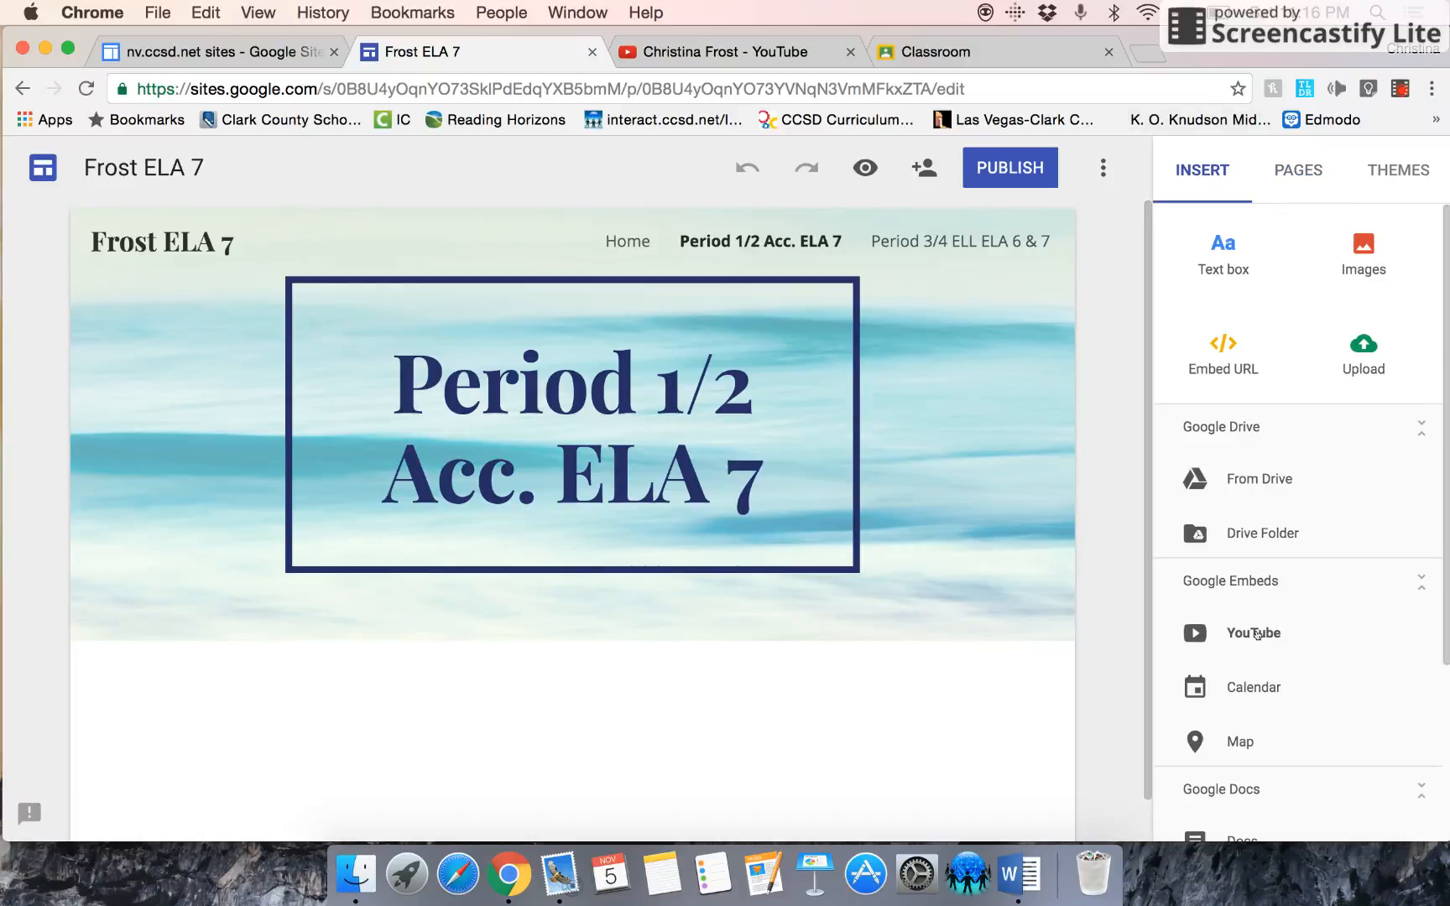
click(1256, 694)
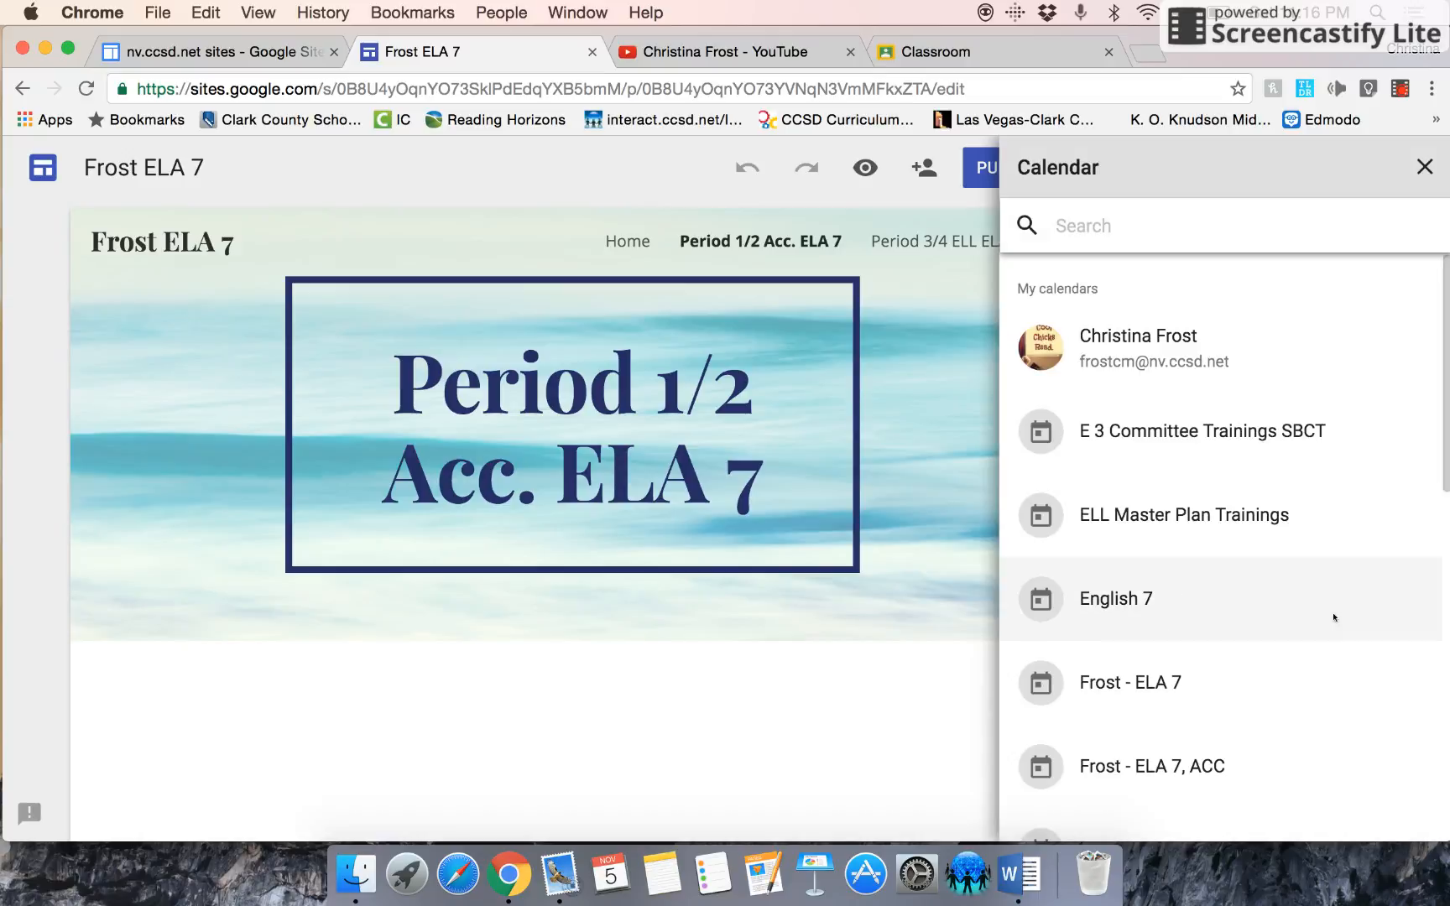
click(1194, 770)
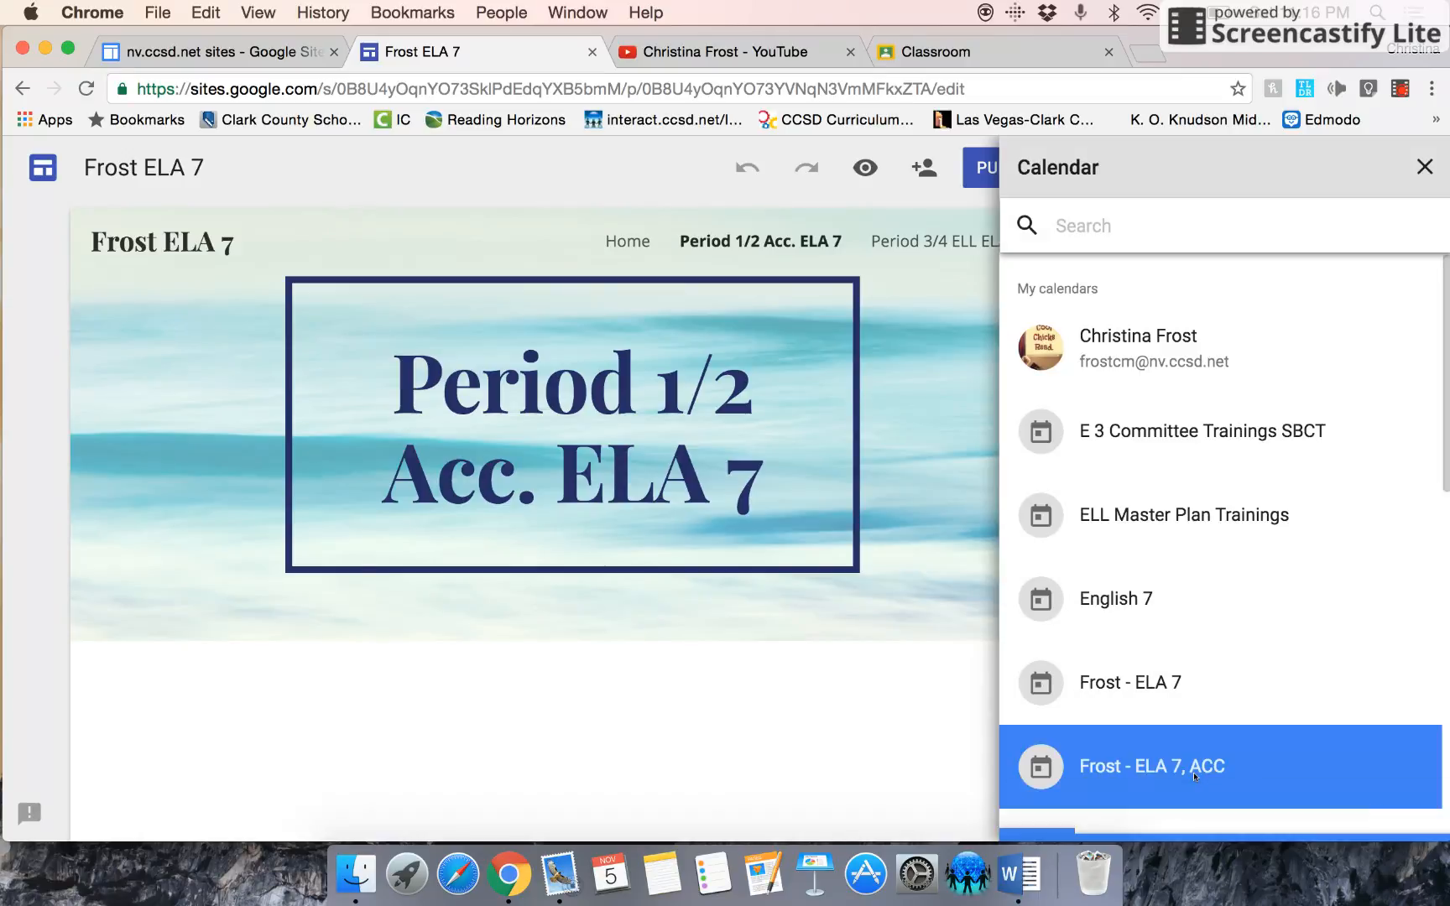
click(1425, 814)
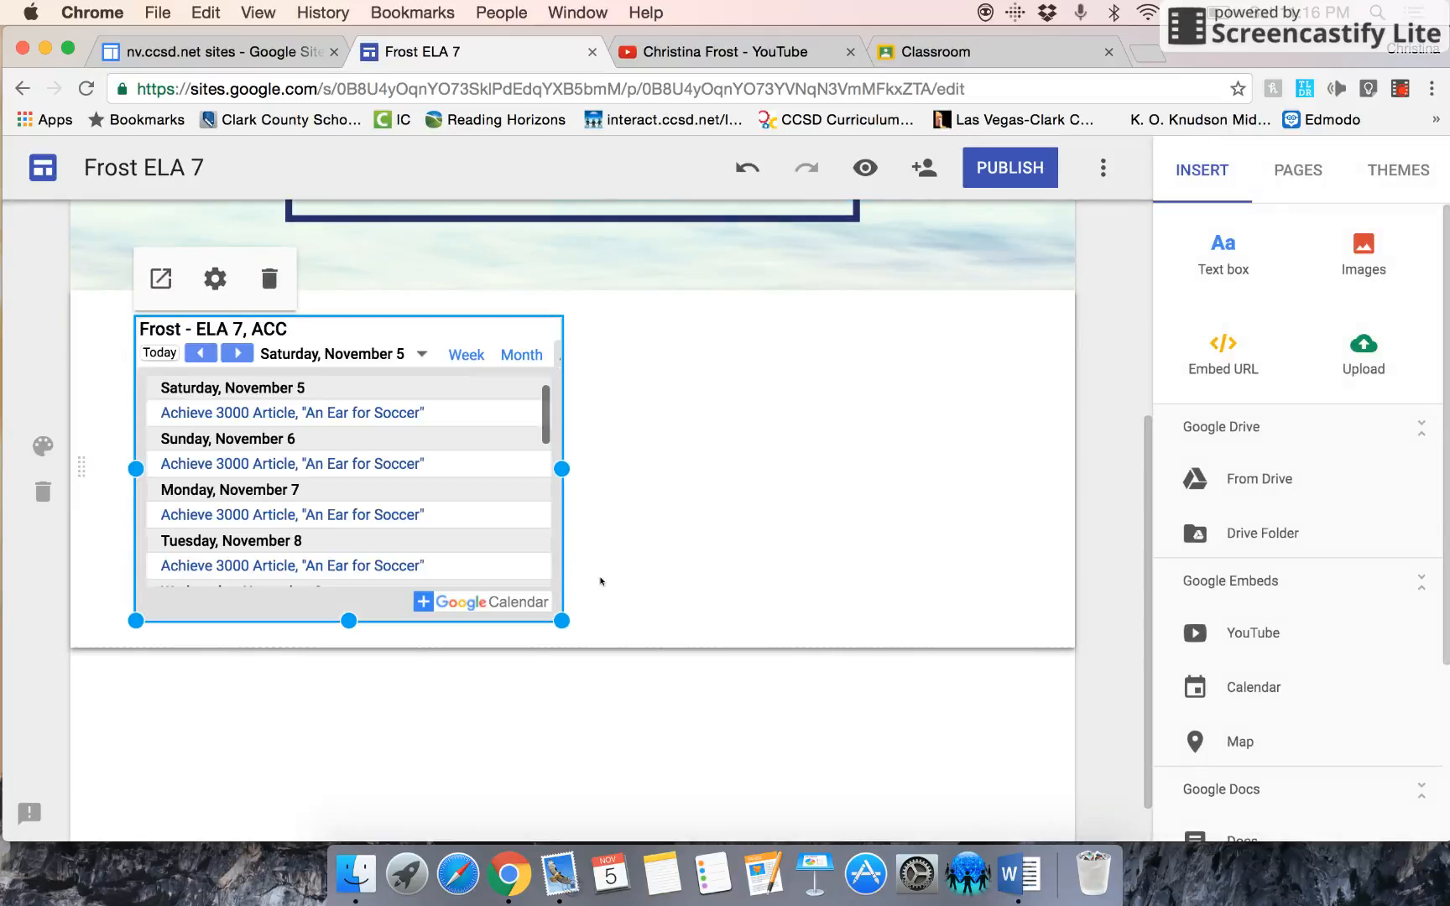
drag(563, 621, 661, 663)
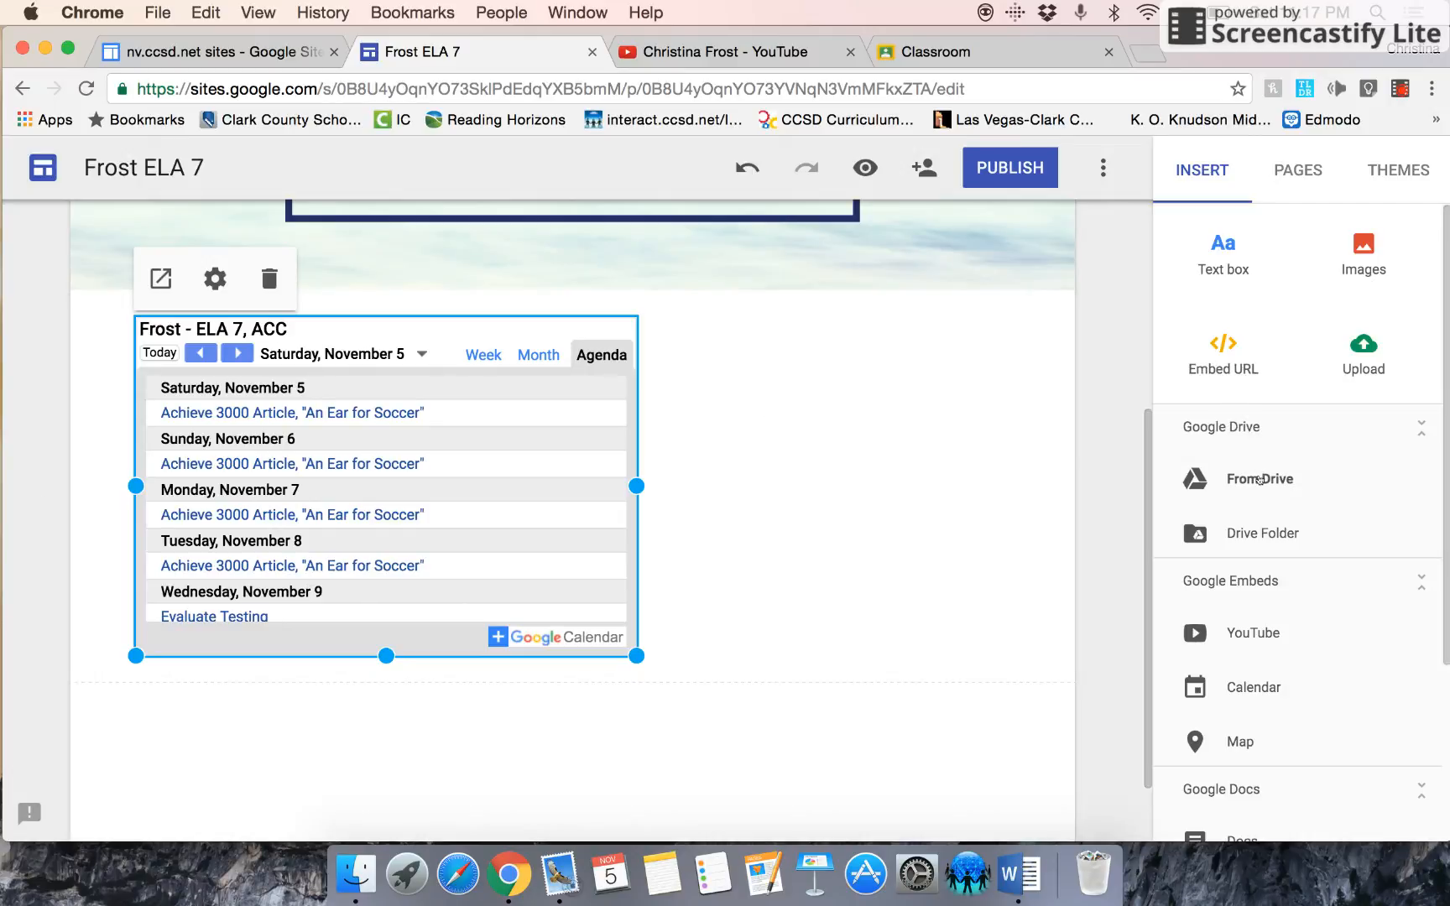
Insert the Acc. Course Expectations document from the ELA Dept. folder in My Drive below the calendar.
click(1258, 480)
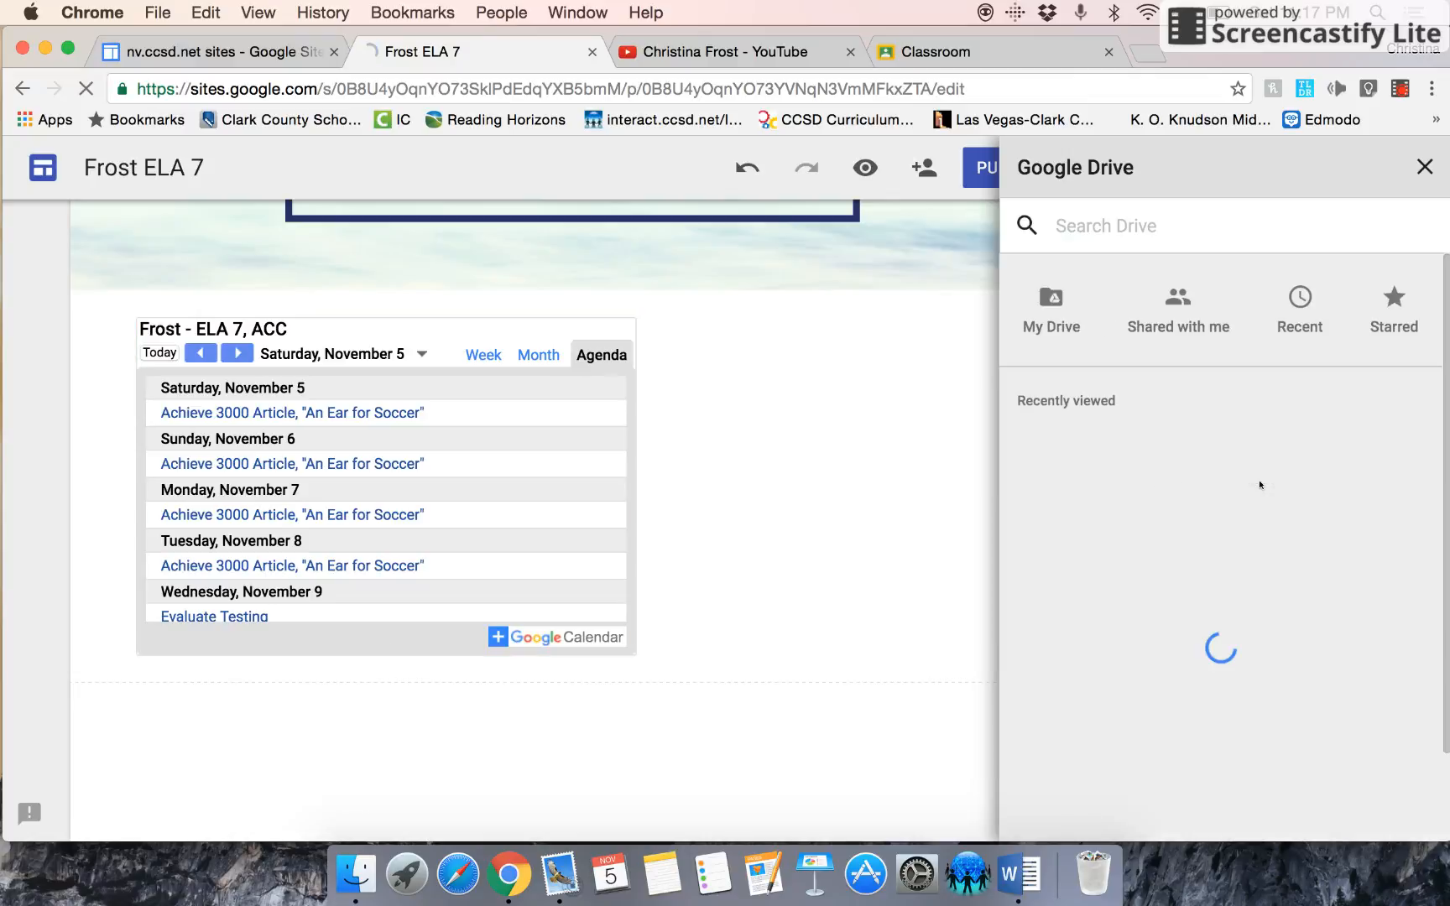
click(1070, 306)
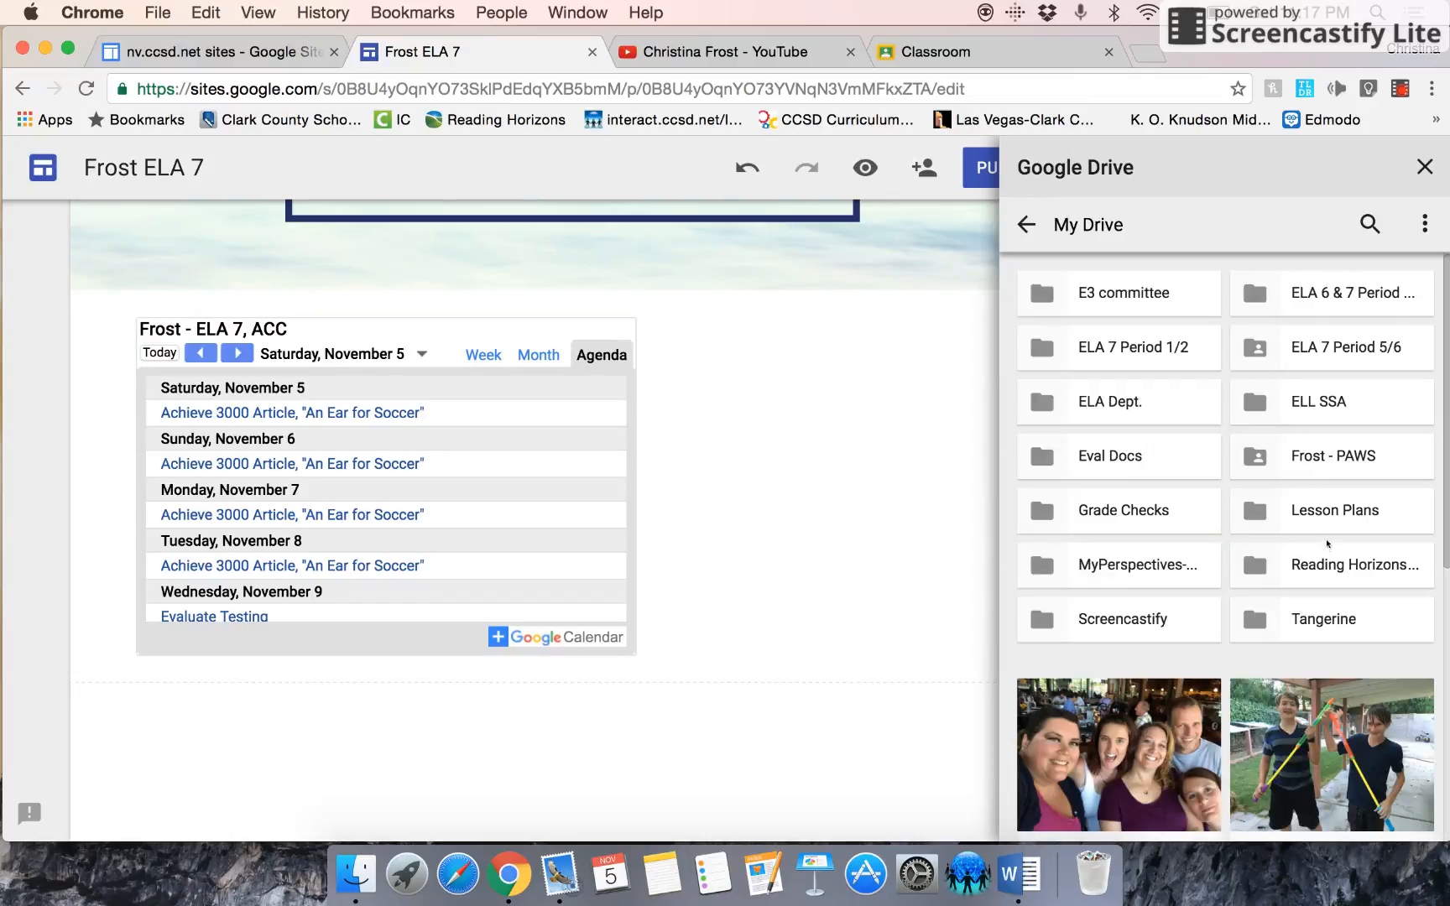
click(1136, 408)
click(1118, 413)
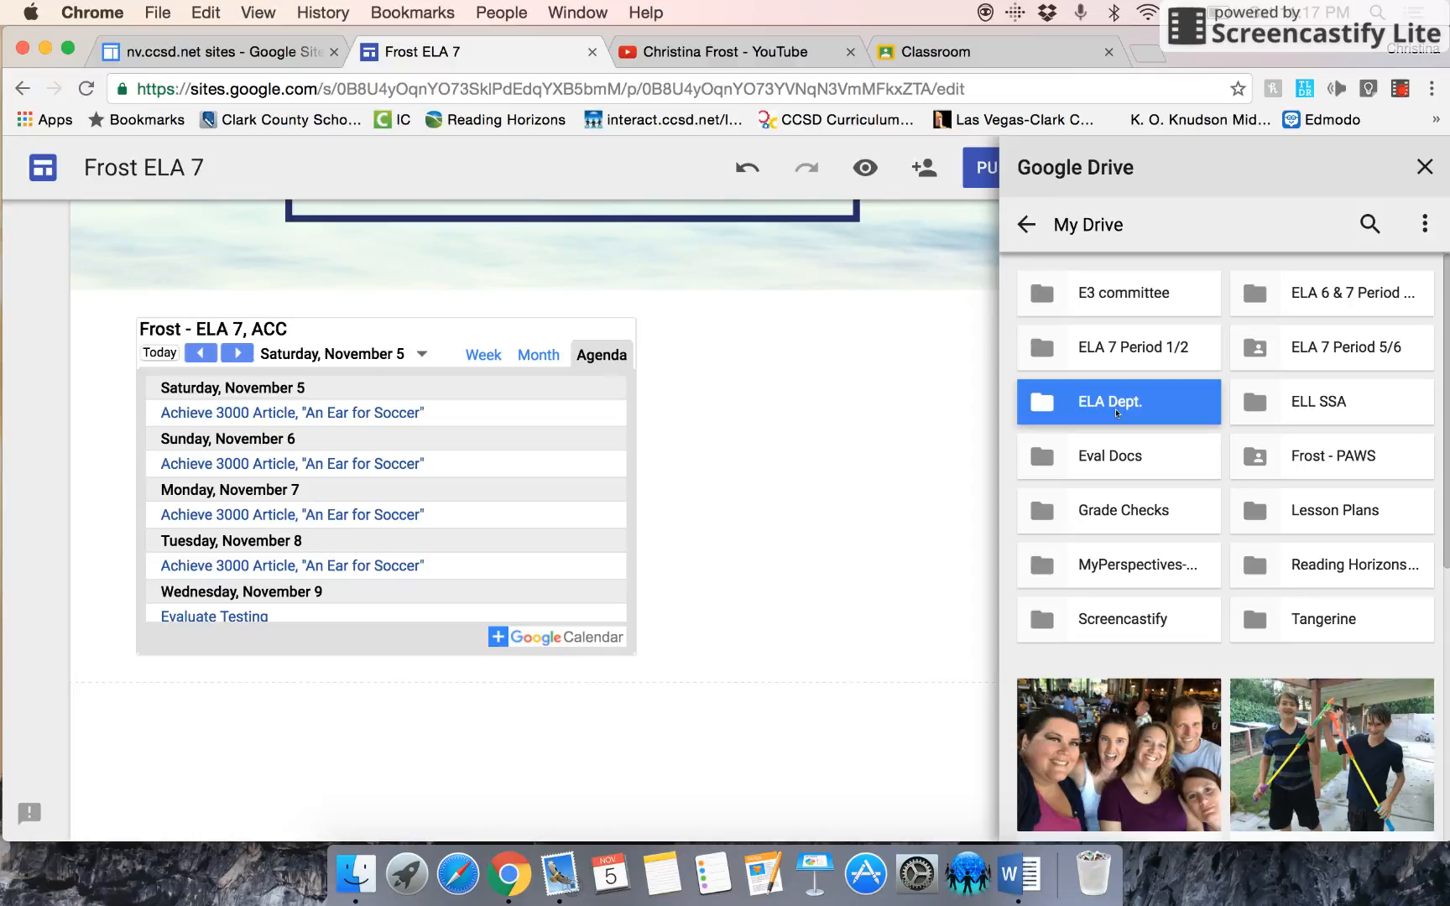
click(1118, 413)
double_click(1117, 411)
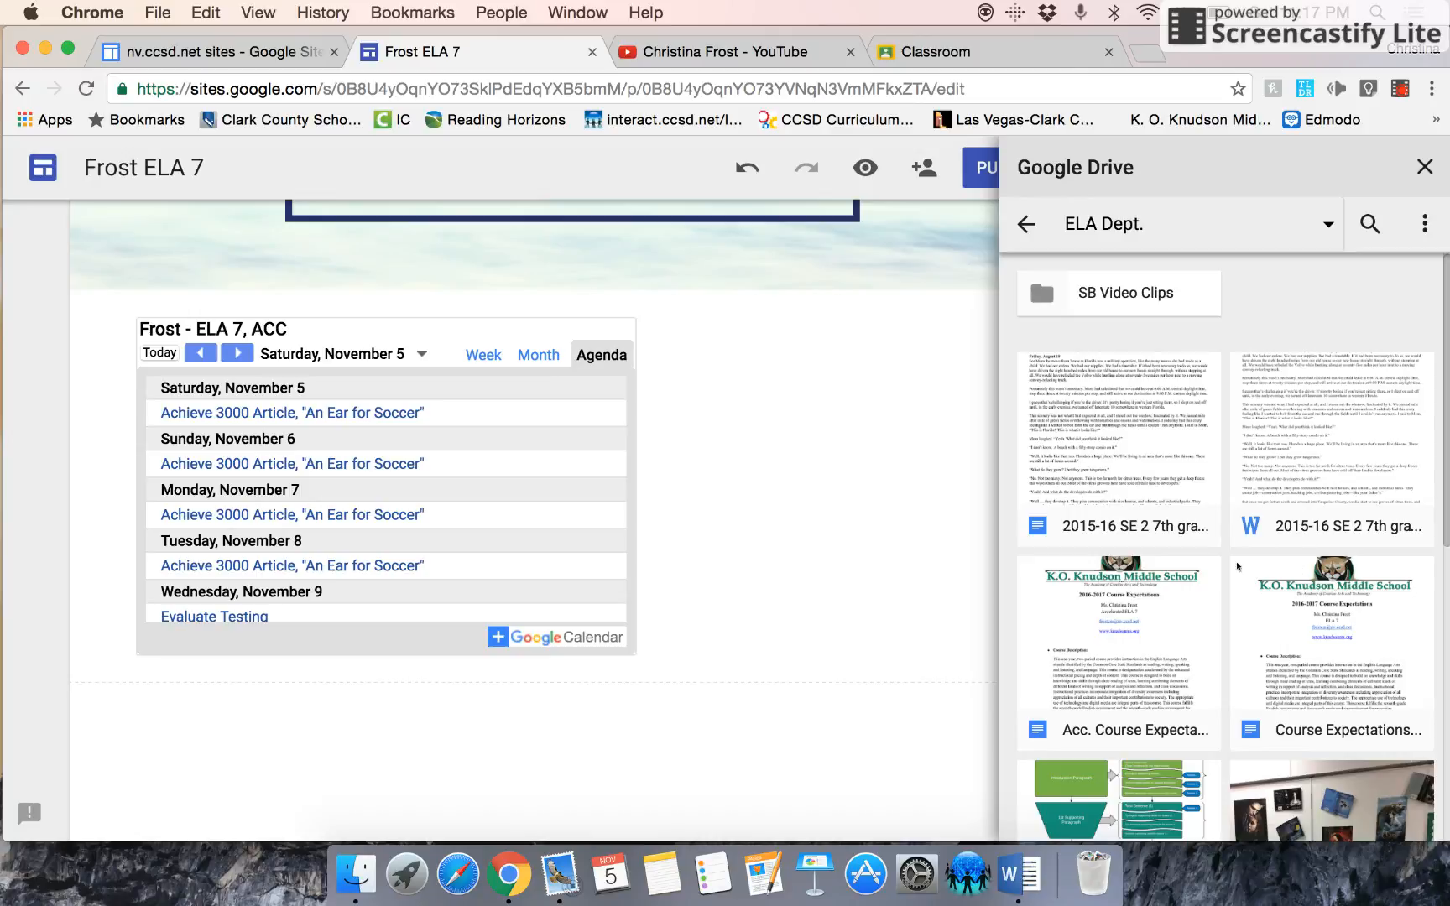
click(1104, 635)
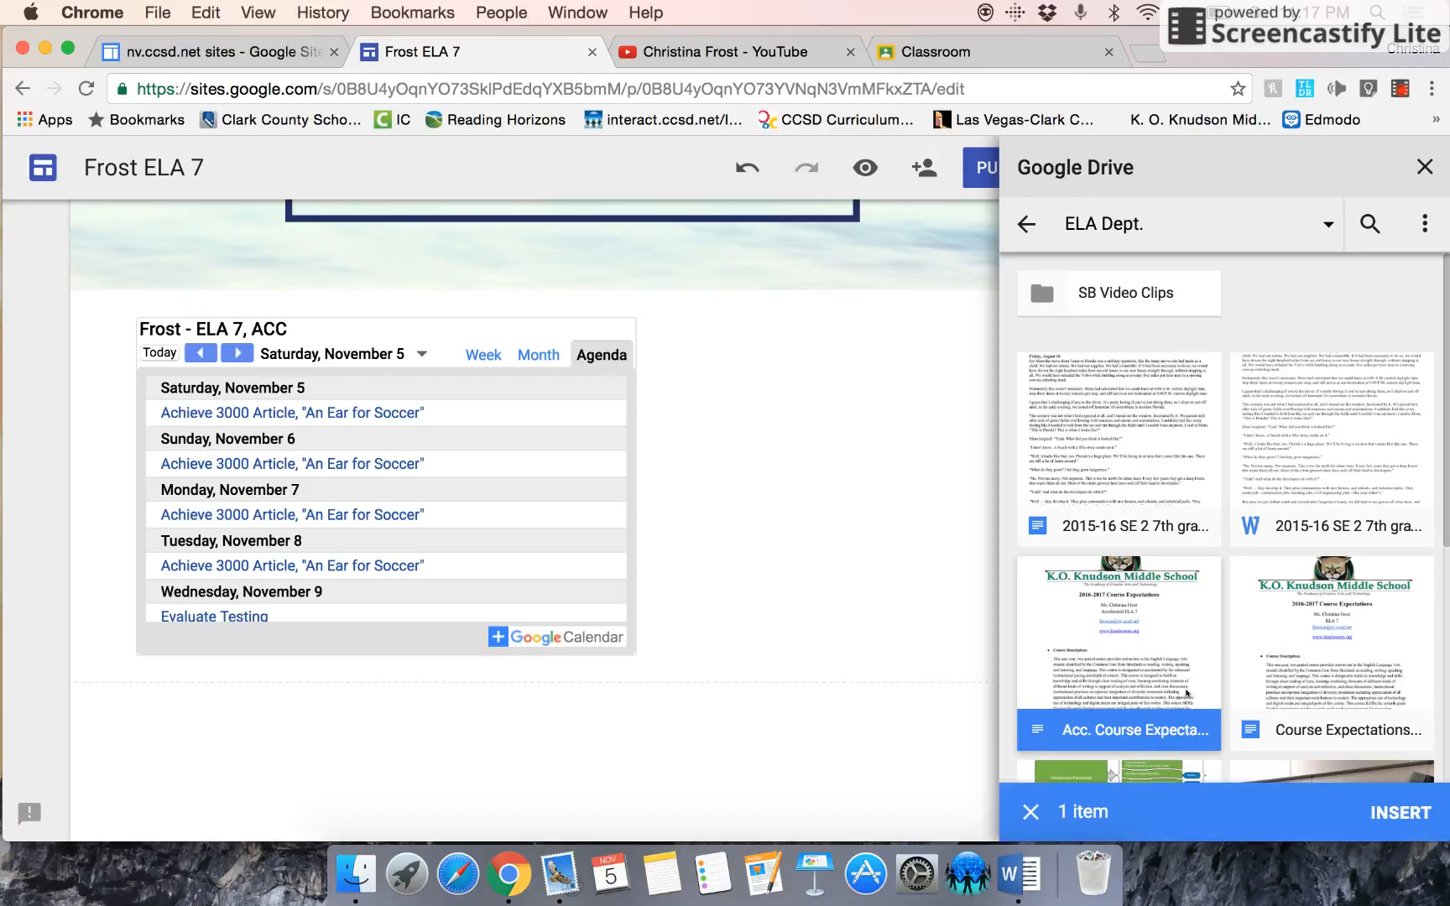
click(1399, 824)
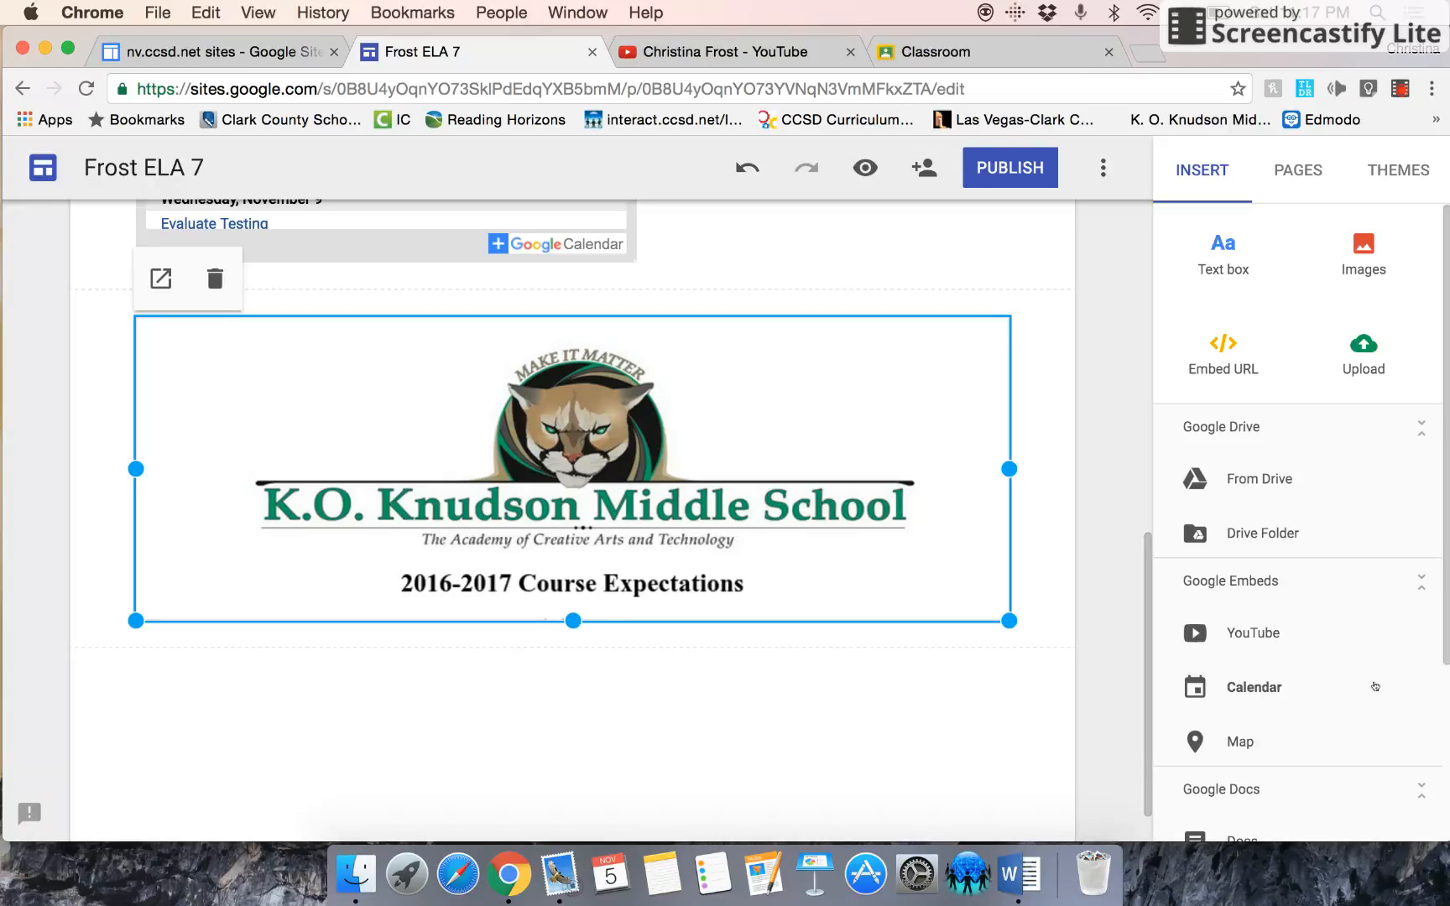
Copy the web address of the open YouTube channel and embed it below the course expectations document.
drag(1446, 659, 1440, 622)
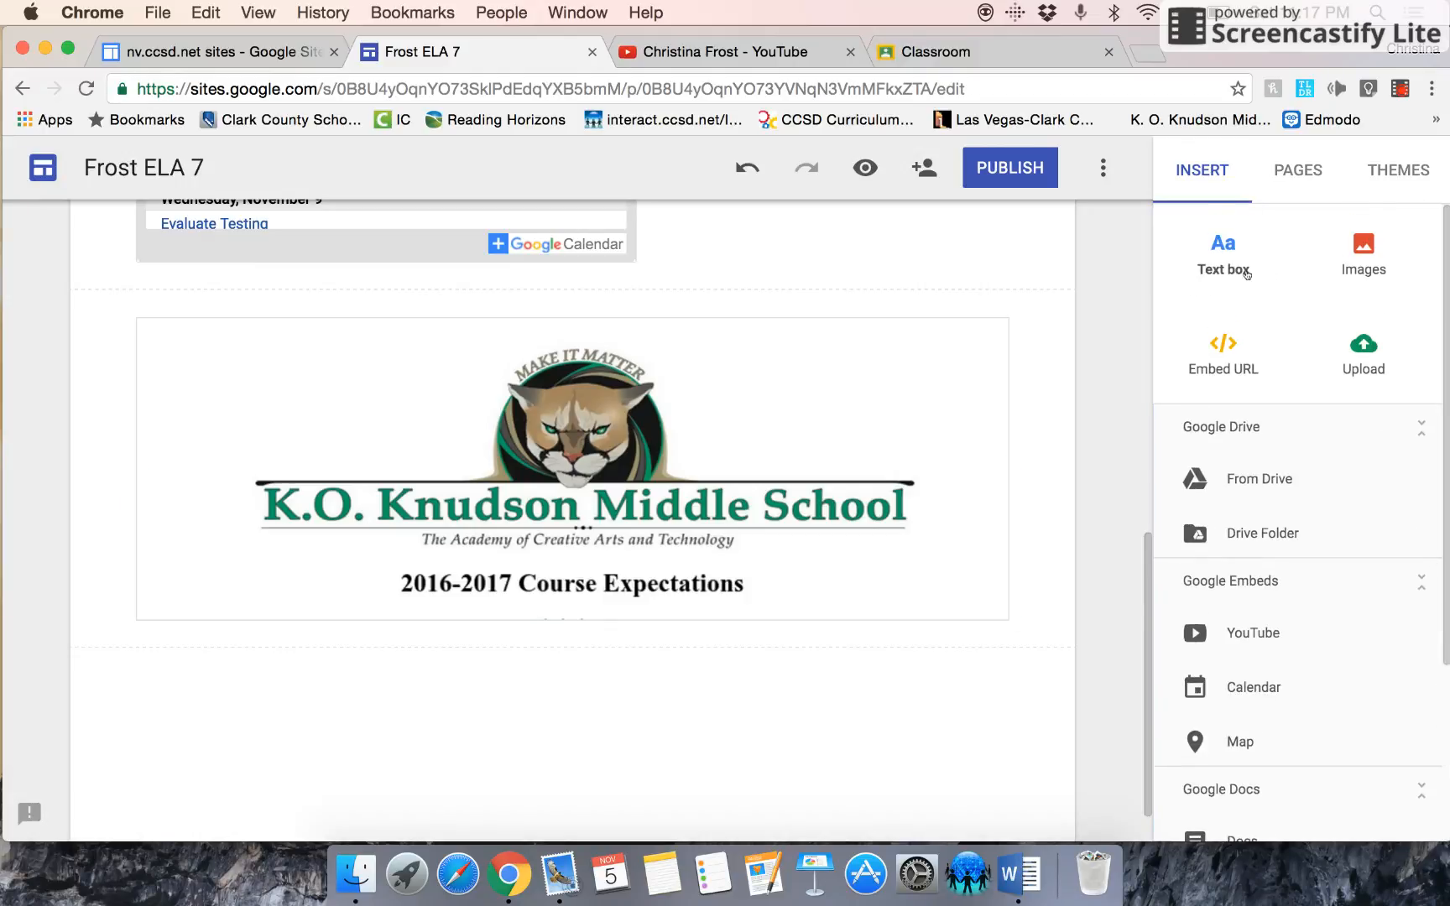
click(1225, 354)
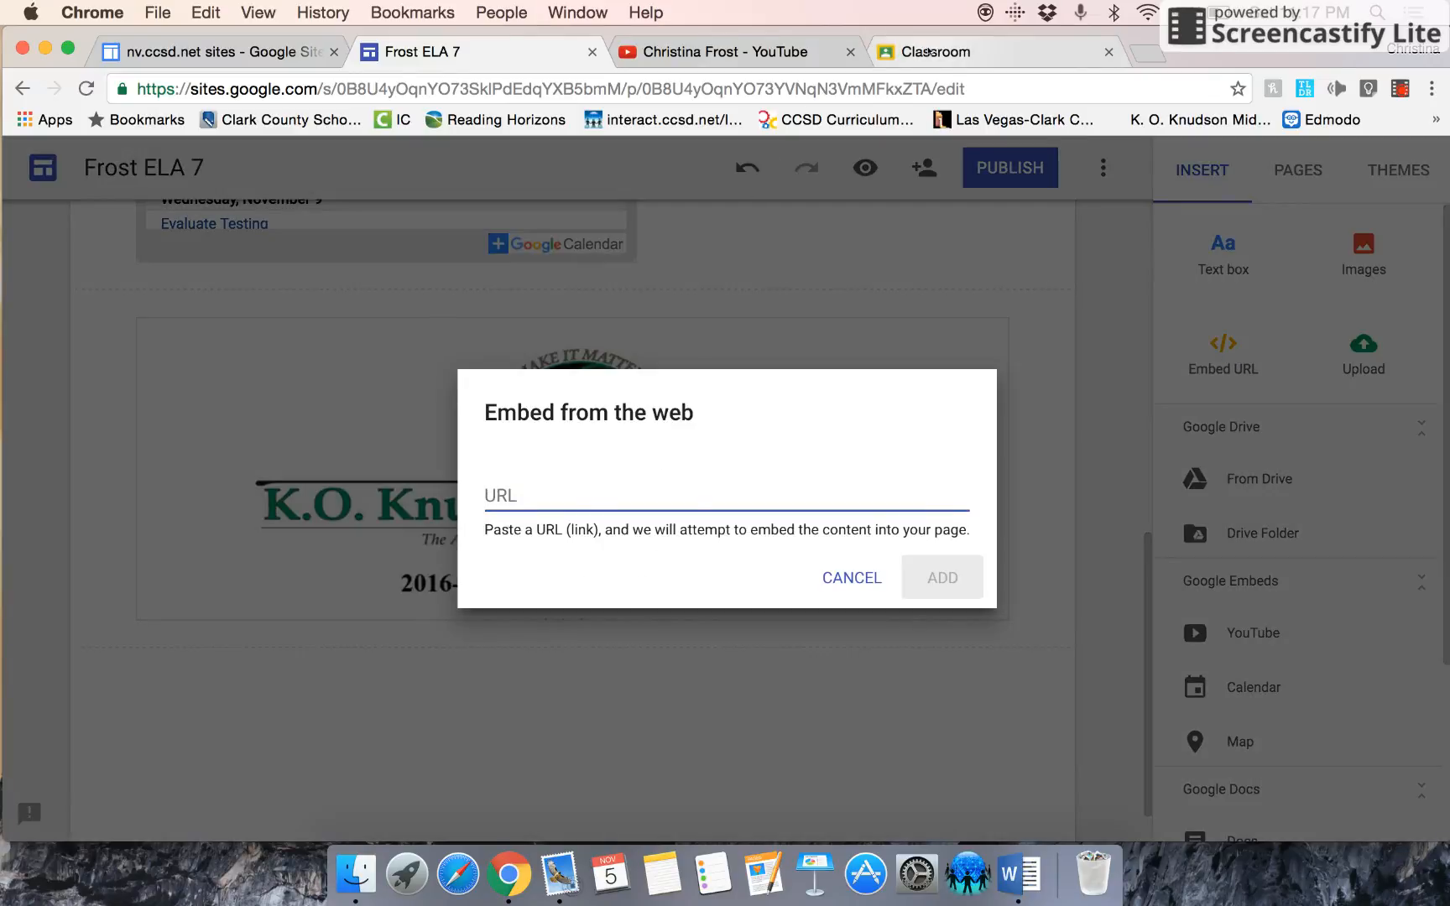
click(756, 54)
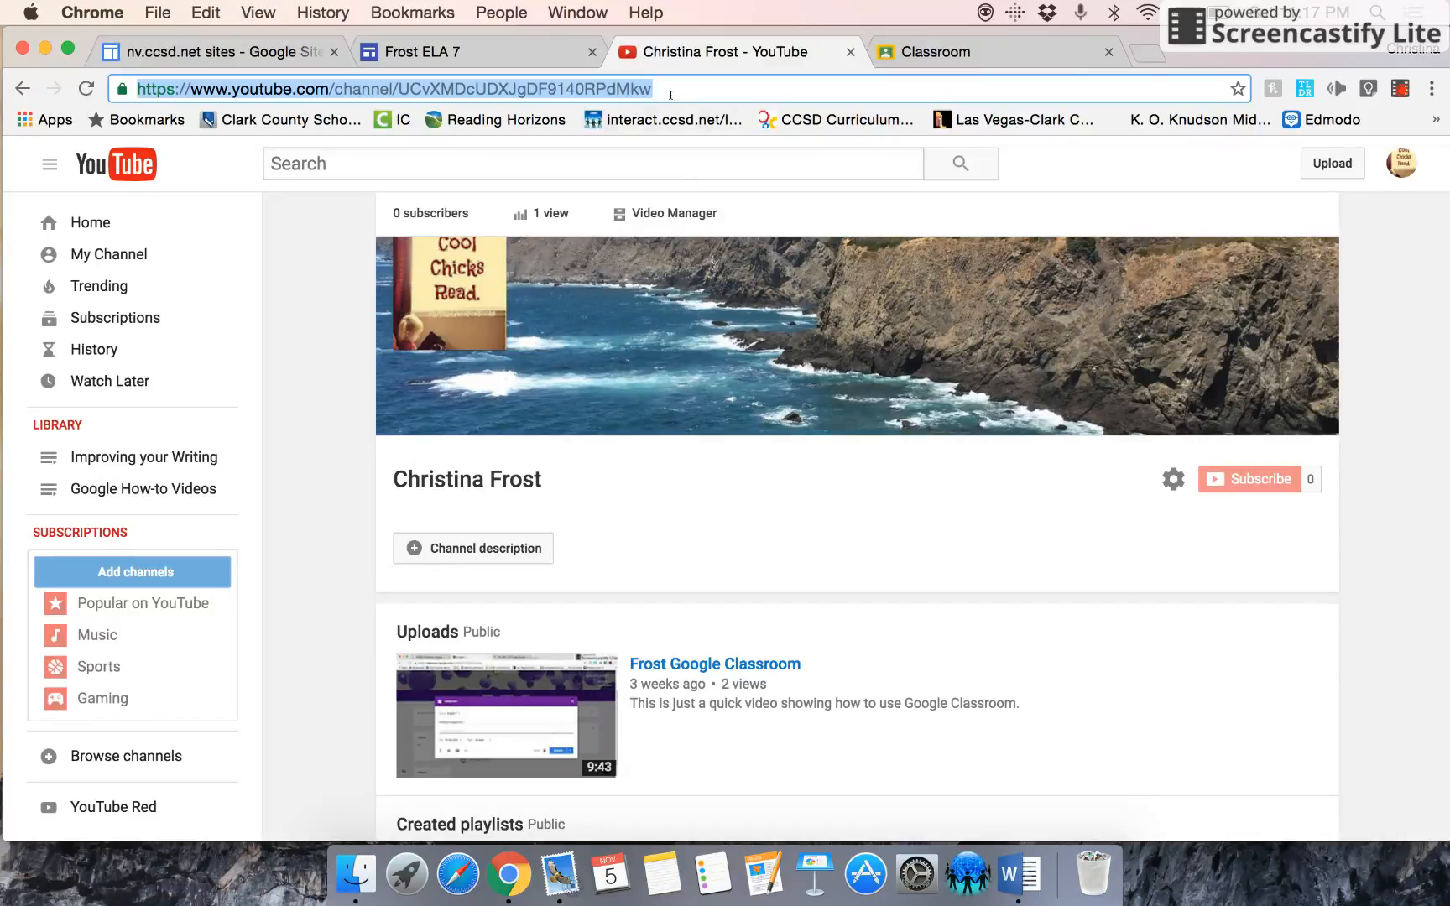
drag(671, 91, 265, 98)
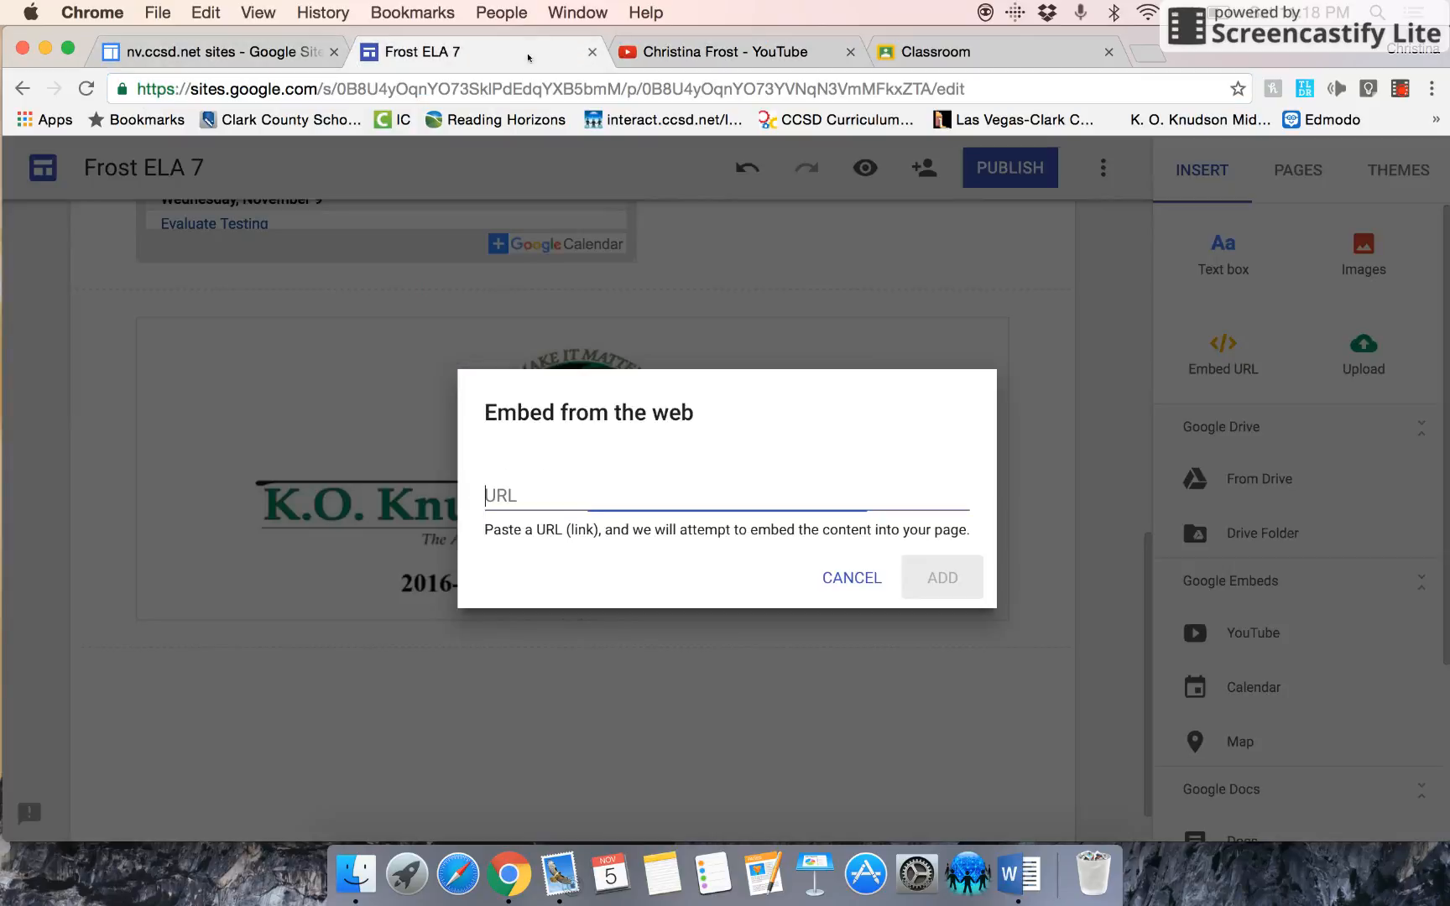
click(541, 50)
text(https://www.youtube.com/channel/UCvXMDcUDXJgDF9140RPdMew)
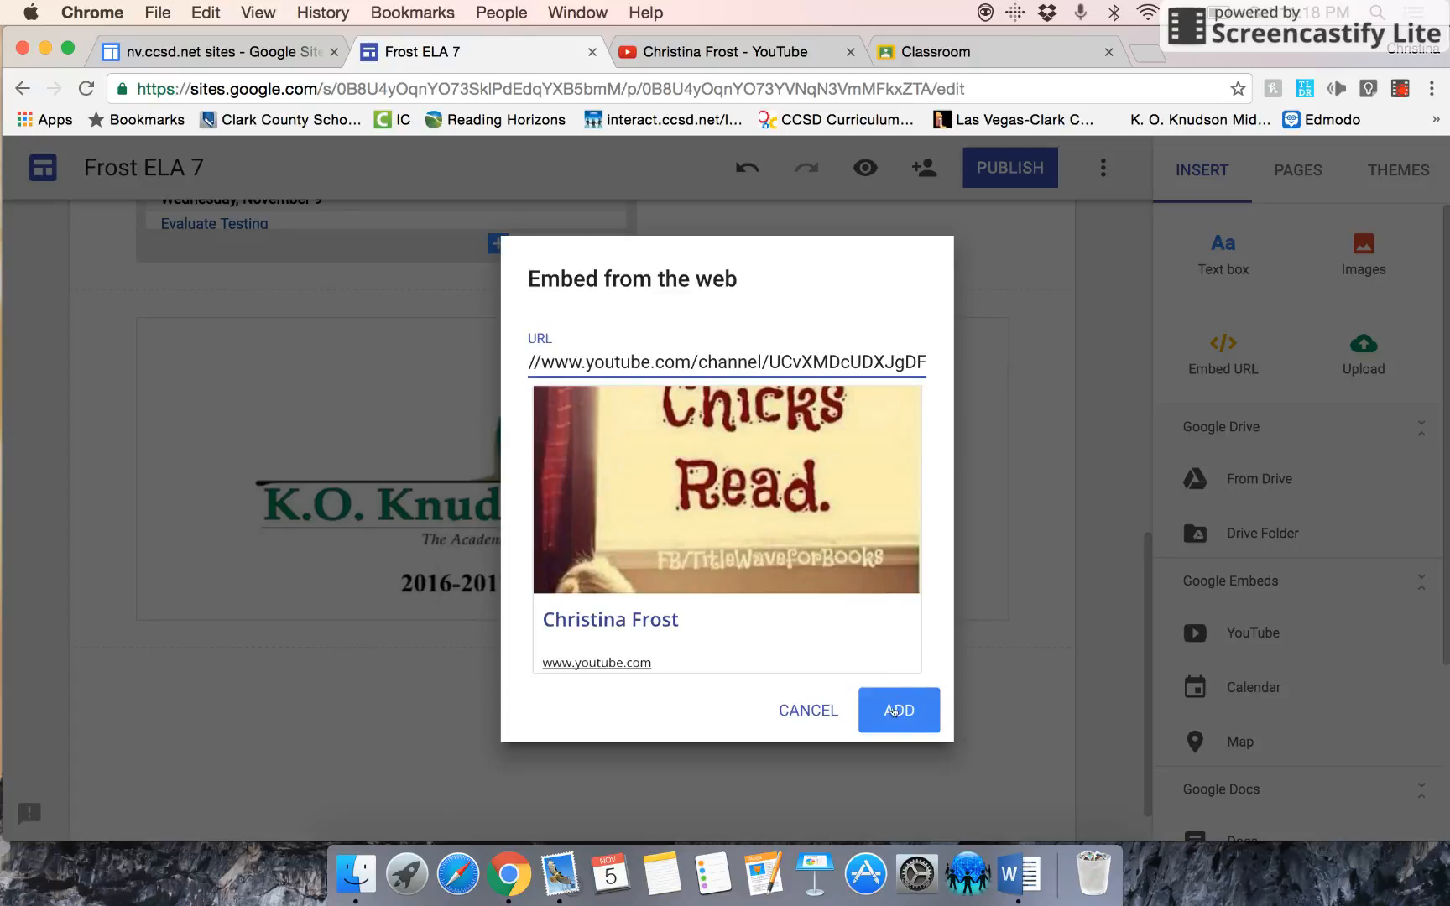
click(897, 709)
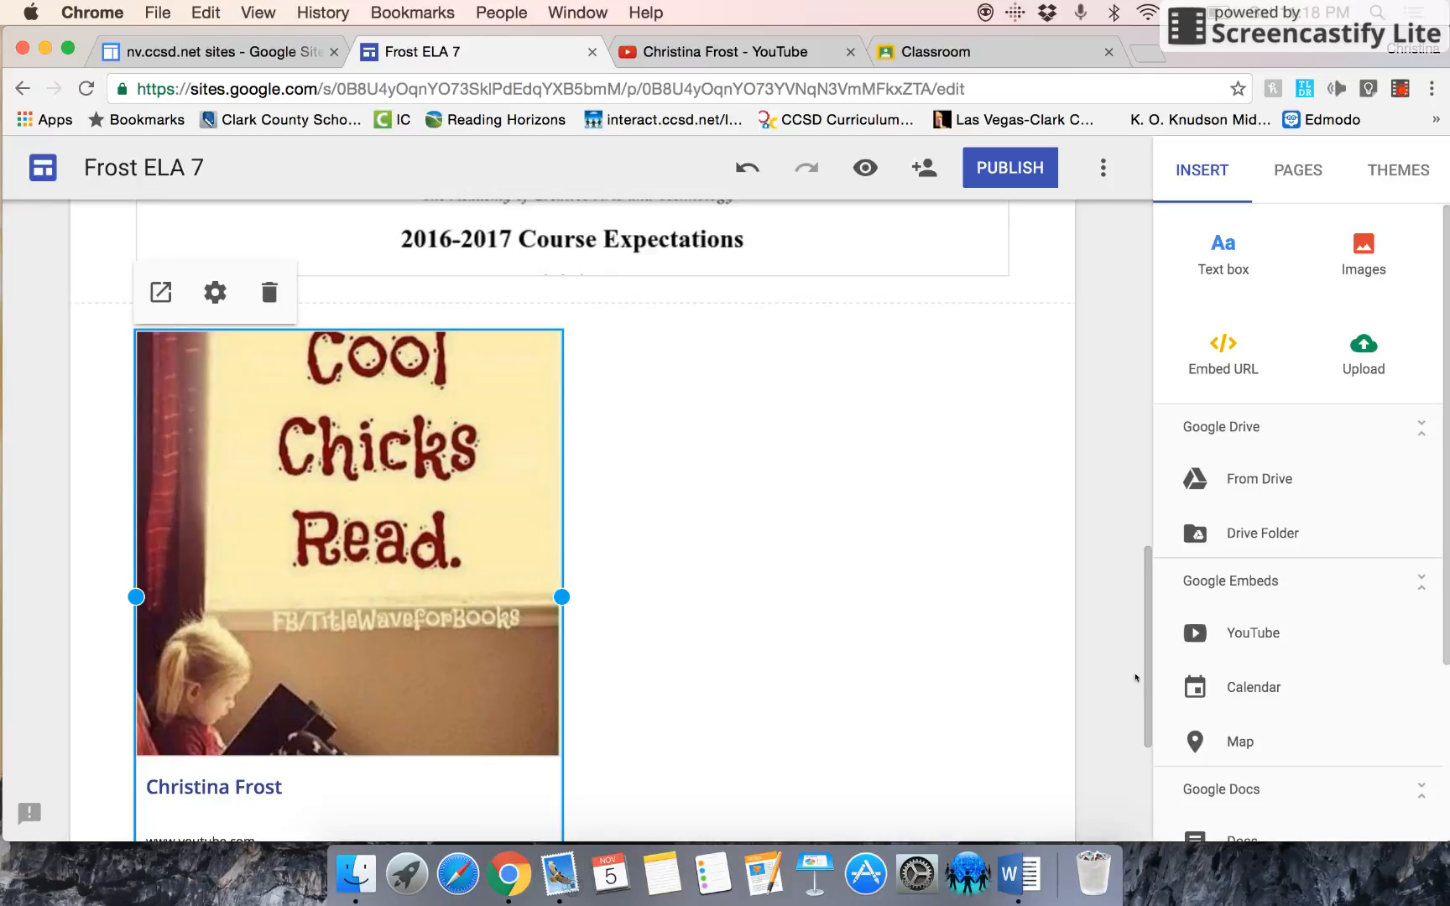
drag(1146, 676, 1165, 267)
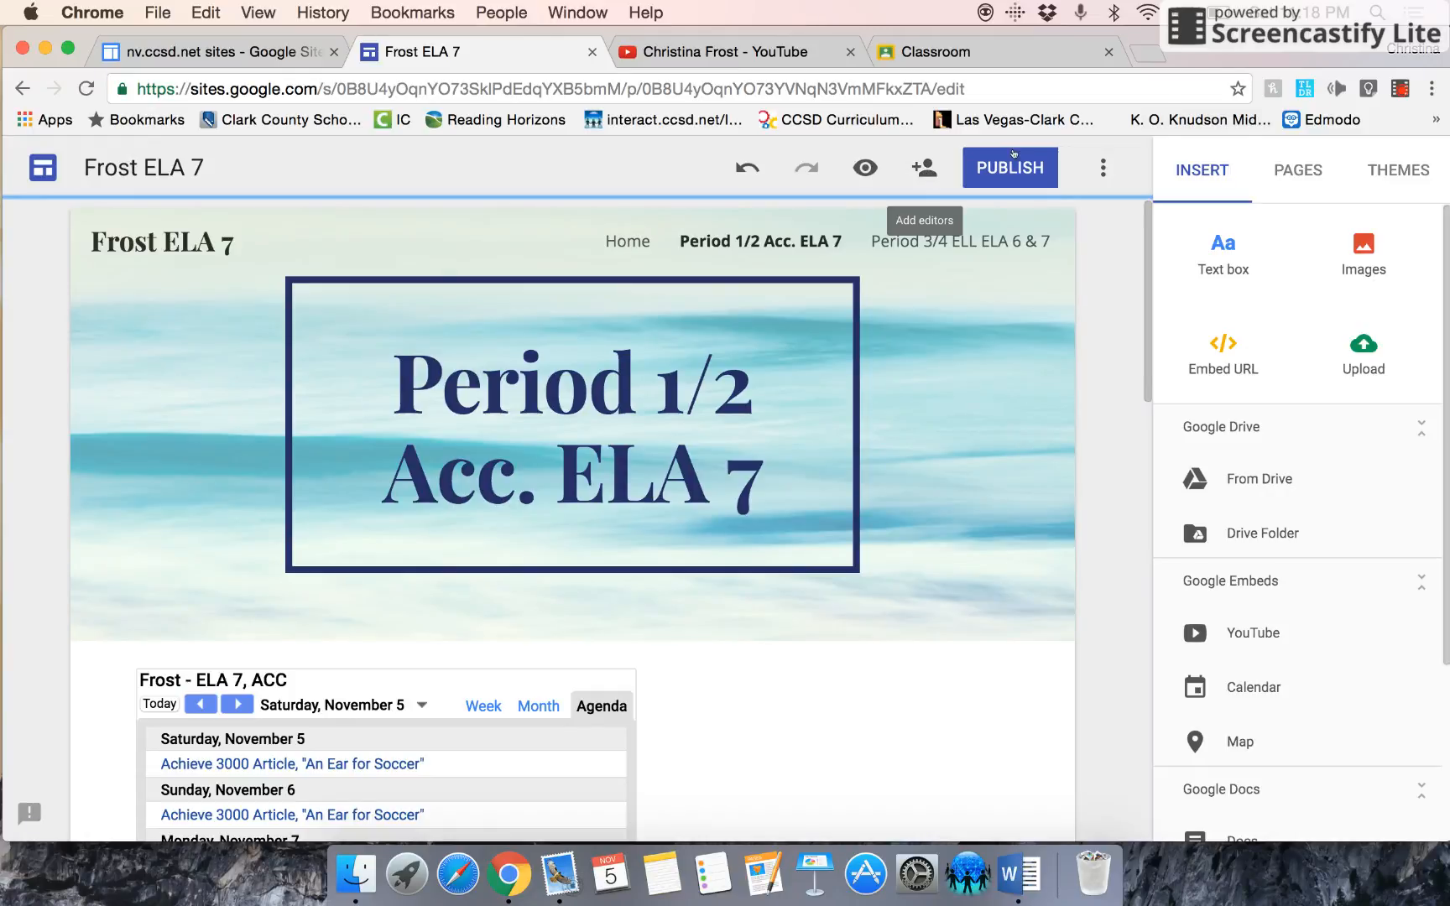
click(1102, 168)
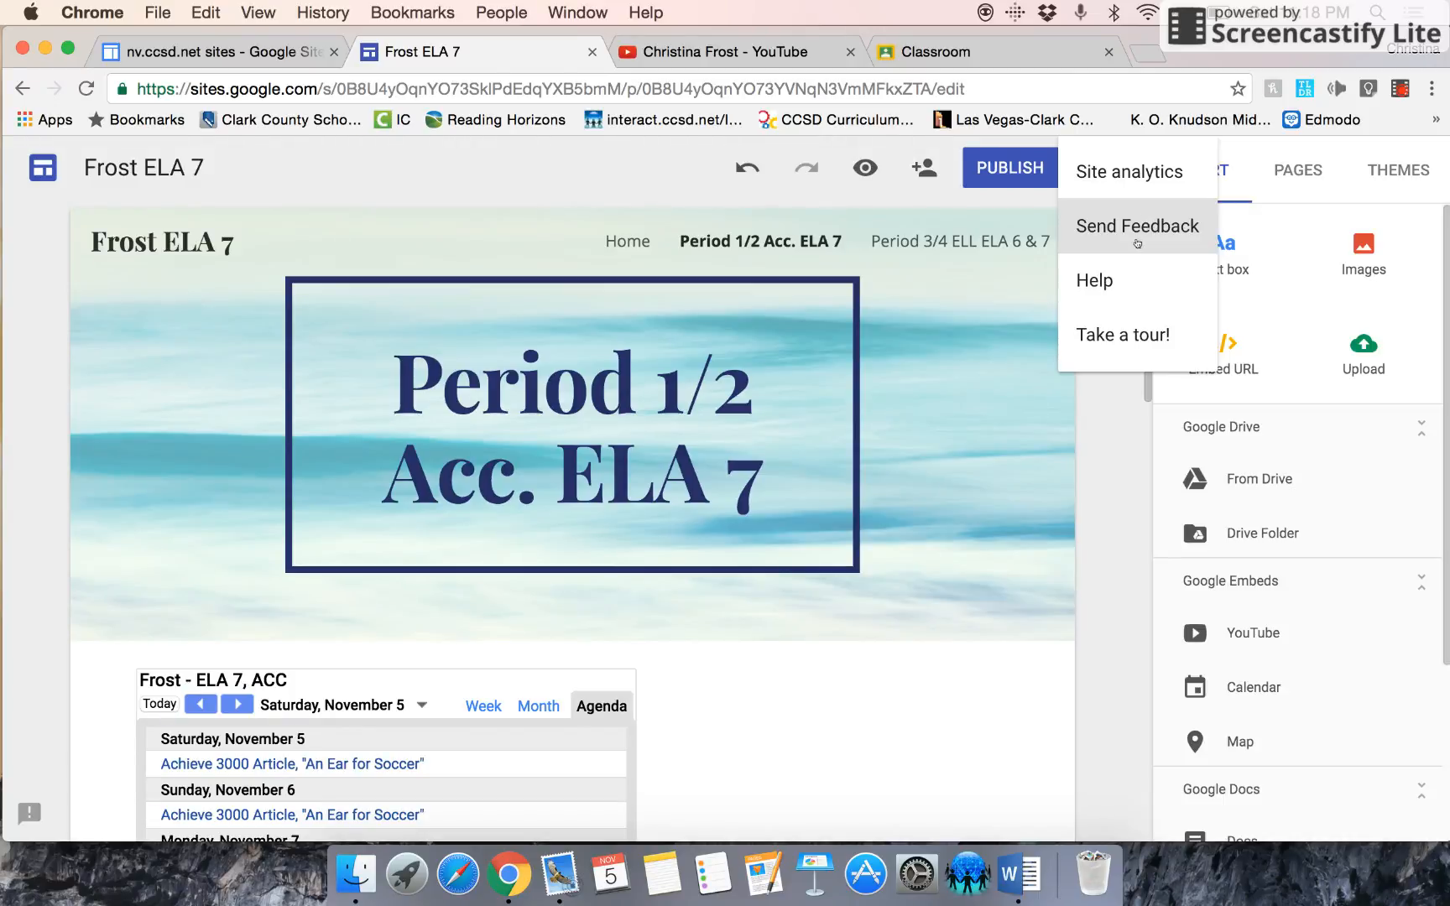
click(1110, 447)
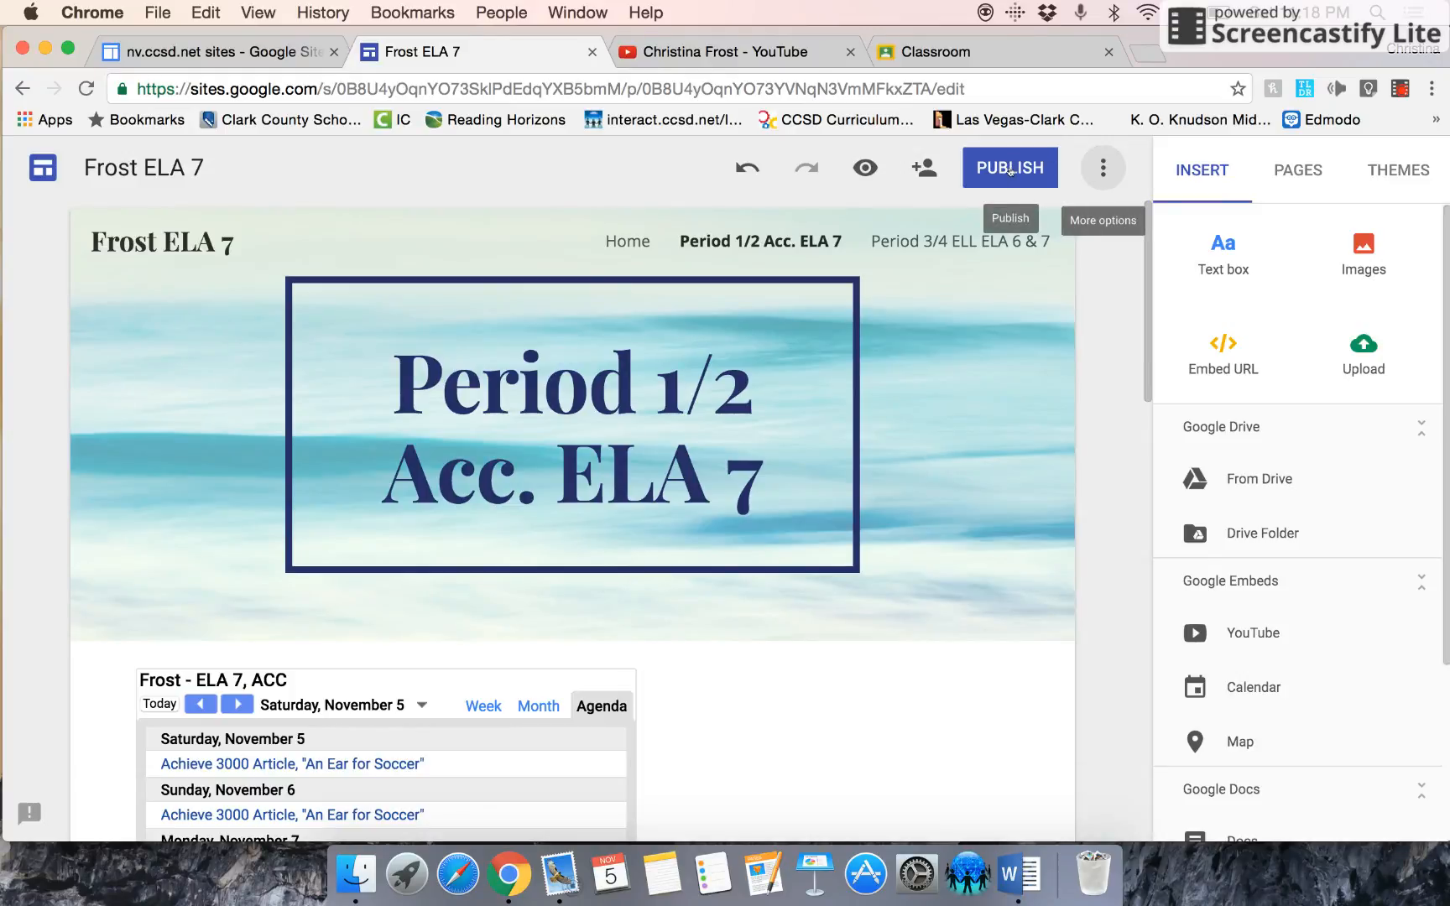
Start publishing the site, trying the site locations frostela7 and frostela6&7 with access for anyone on the web.
click(1010, 171)
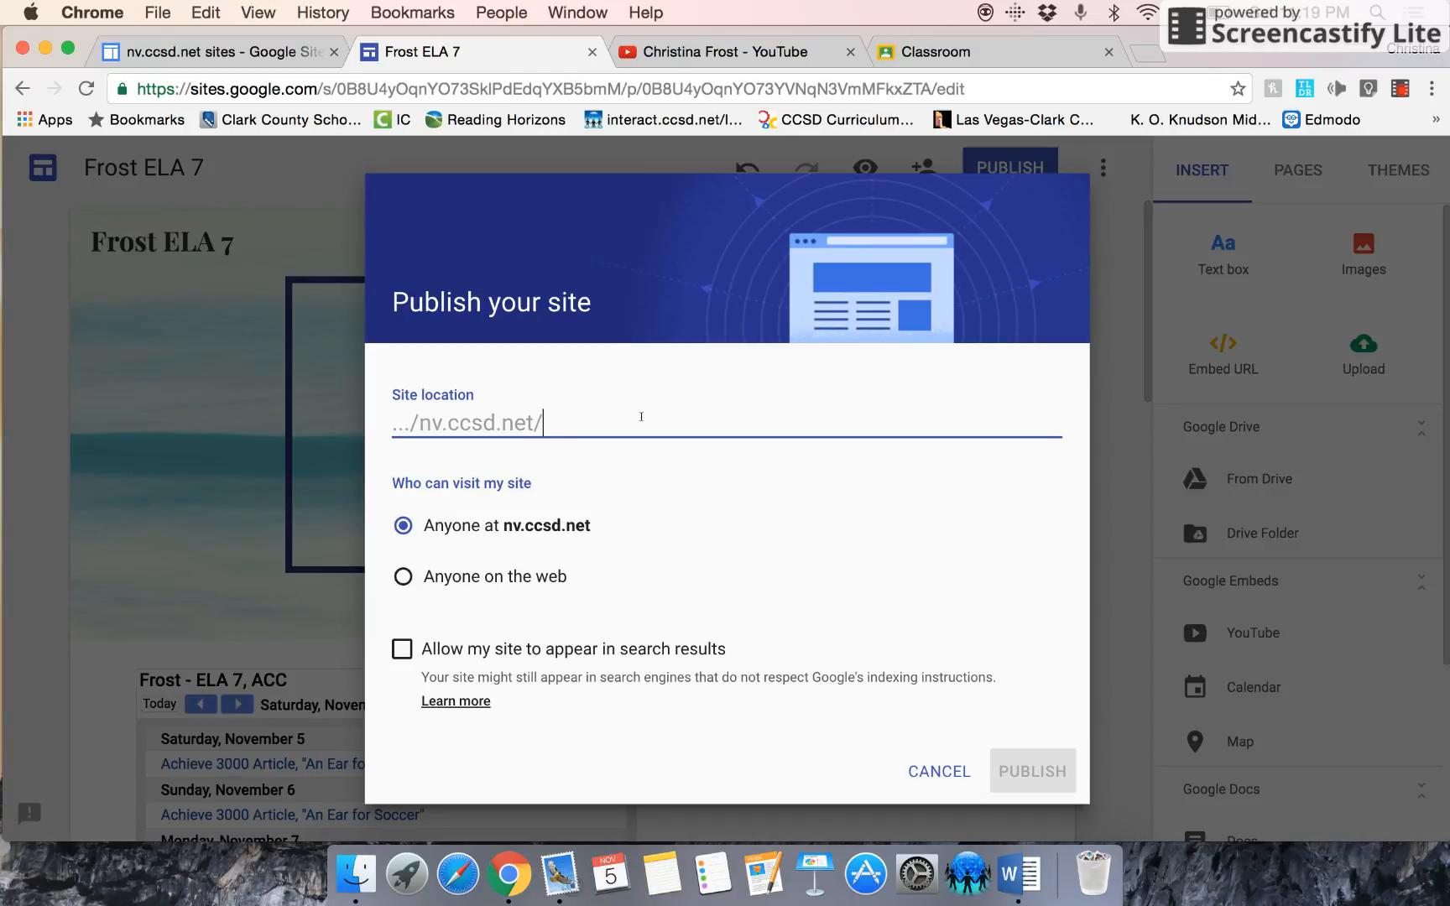
text(frostela7)
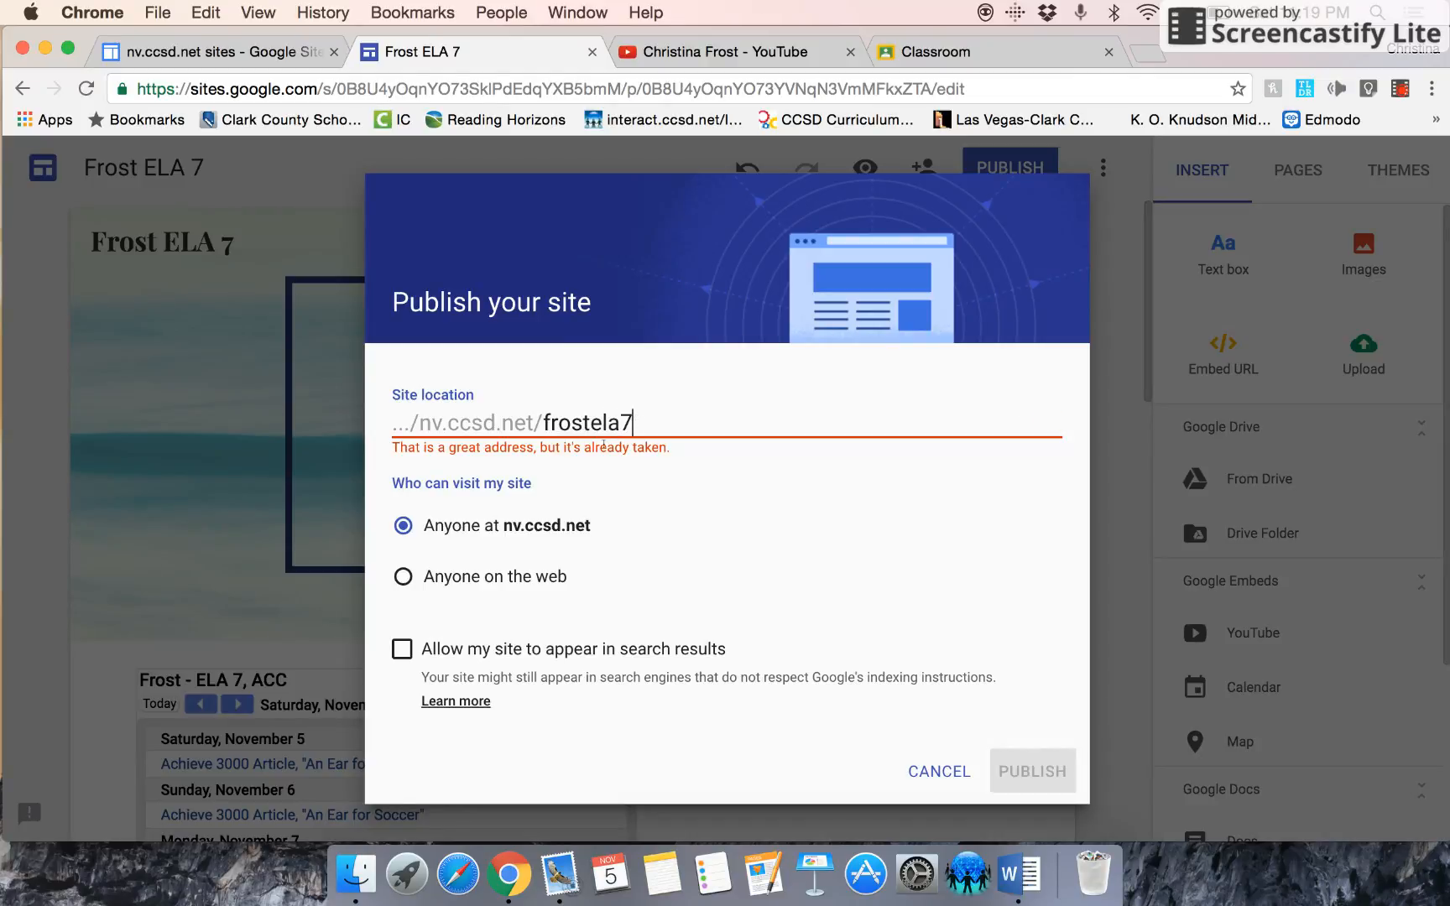
click(403, 577)
key(BackSpace)
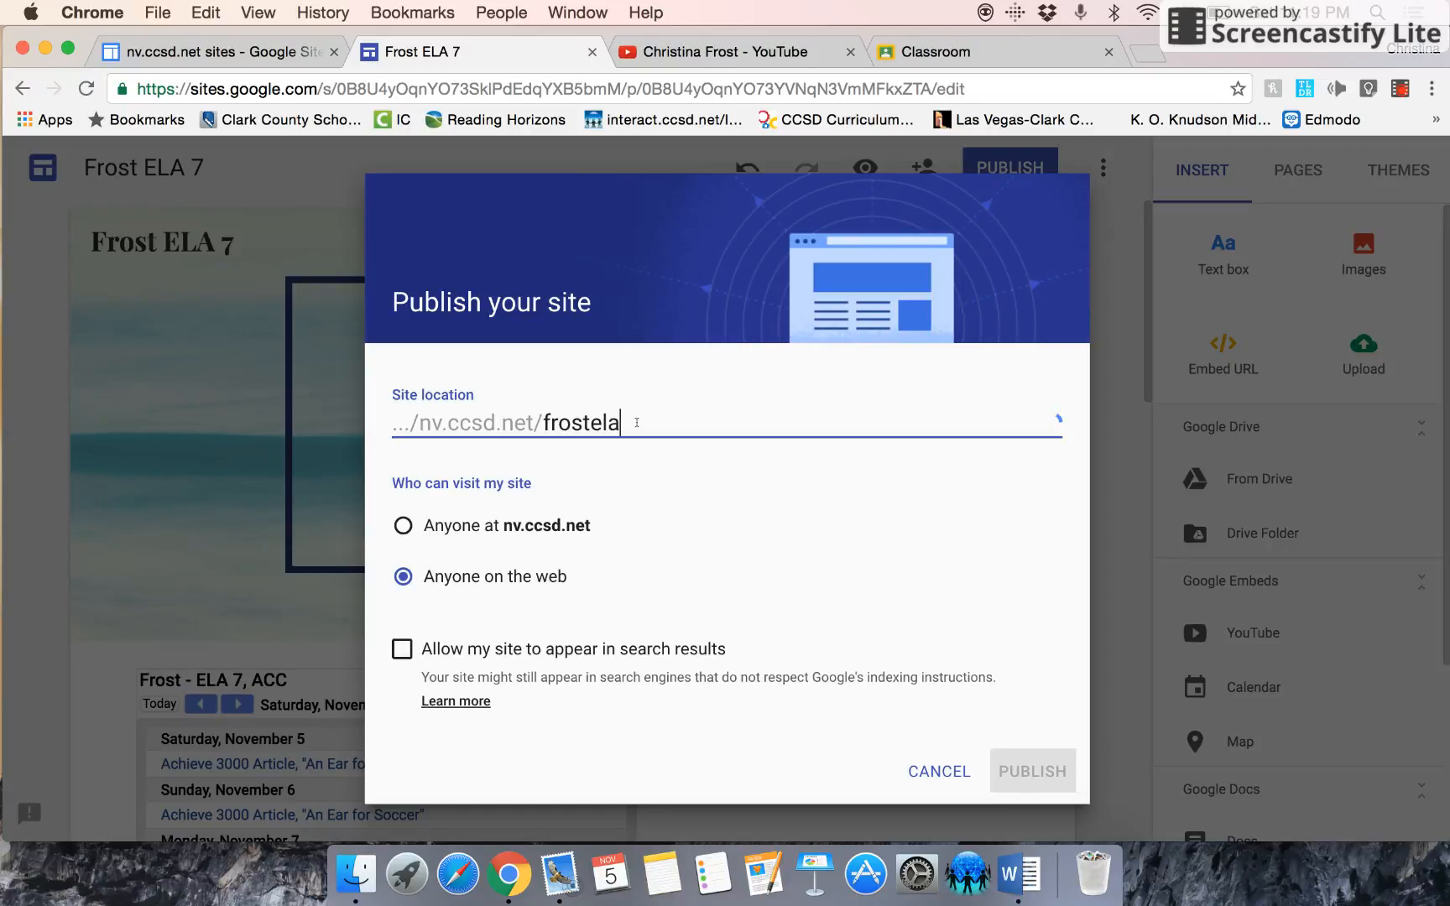
text(6&7)
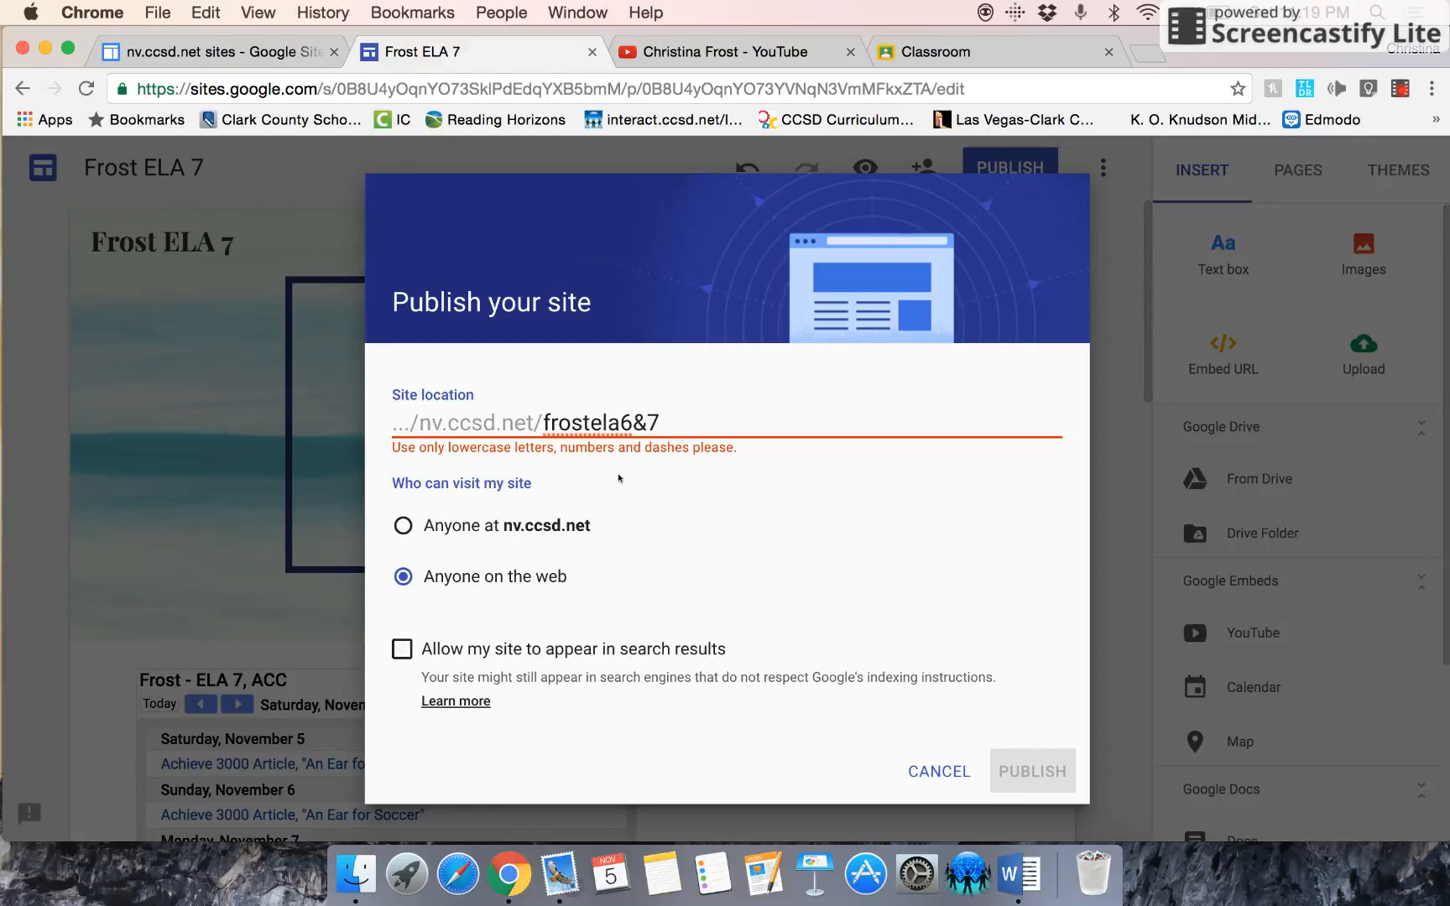
Publish the site at frostela6-7 for anyone at nv.ccsd.net and allow it to appear in search results.
click(574, 532)
click(647, 425)
key(BackSpace)
text(-)
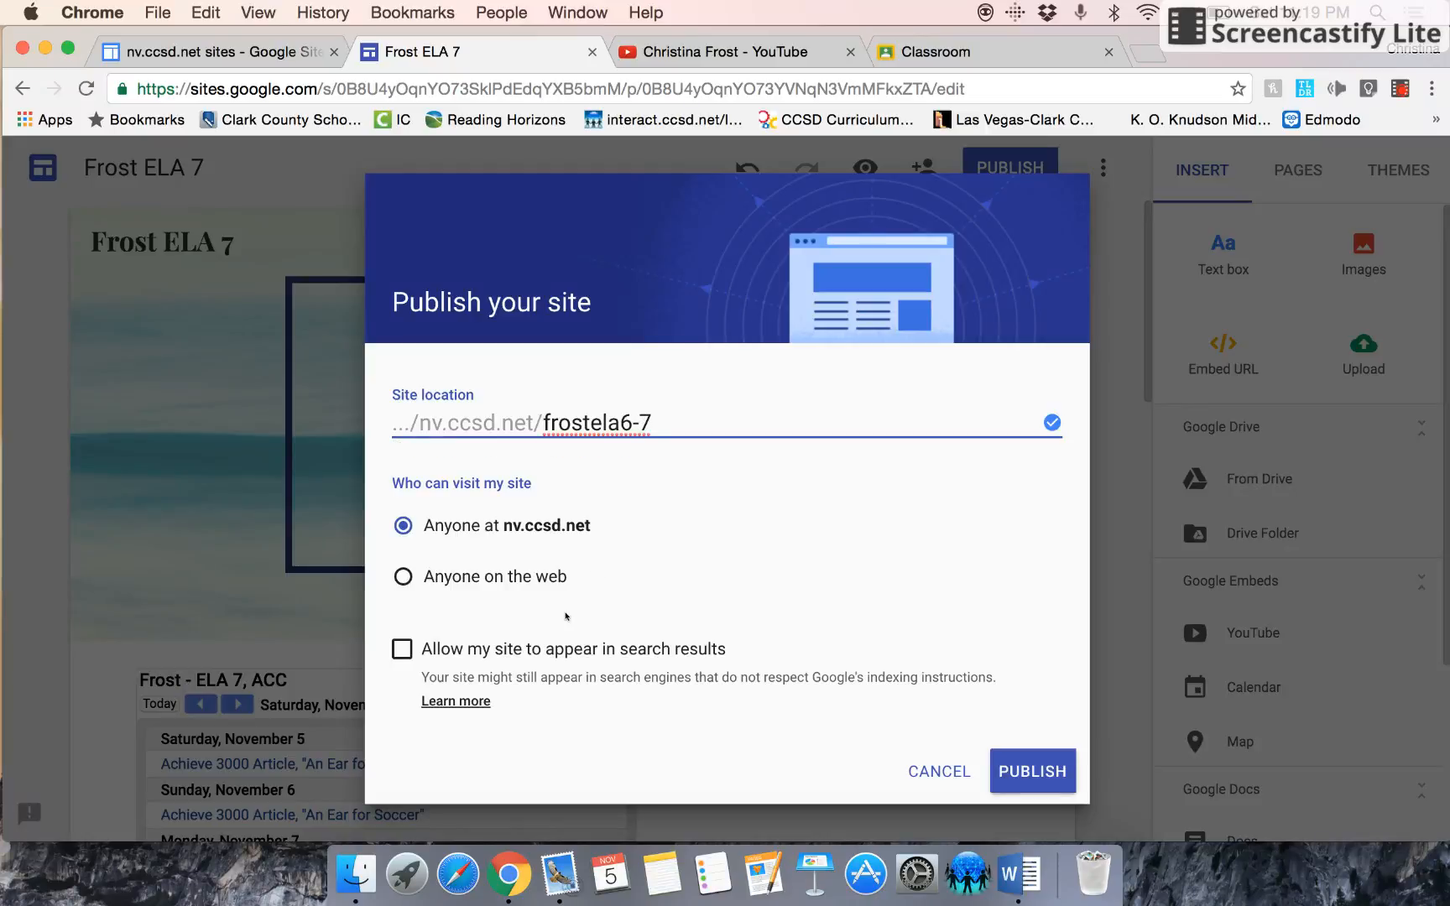
click(401, 652)
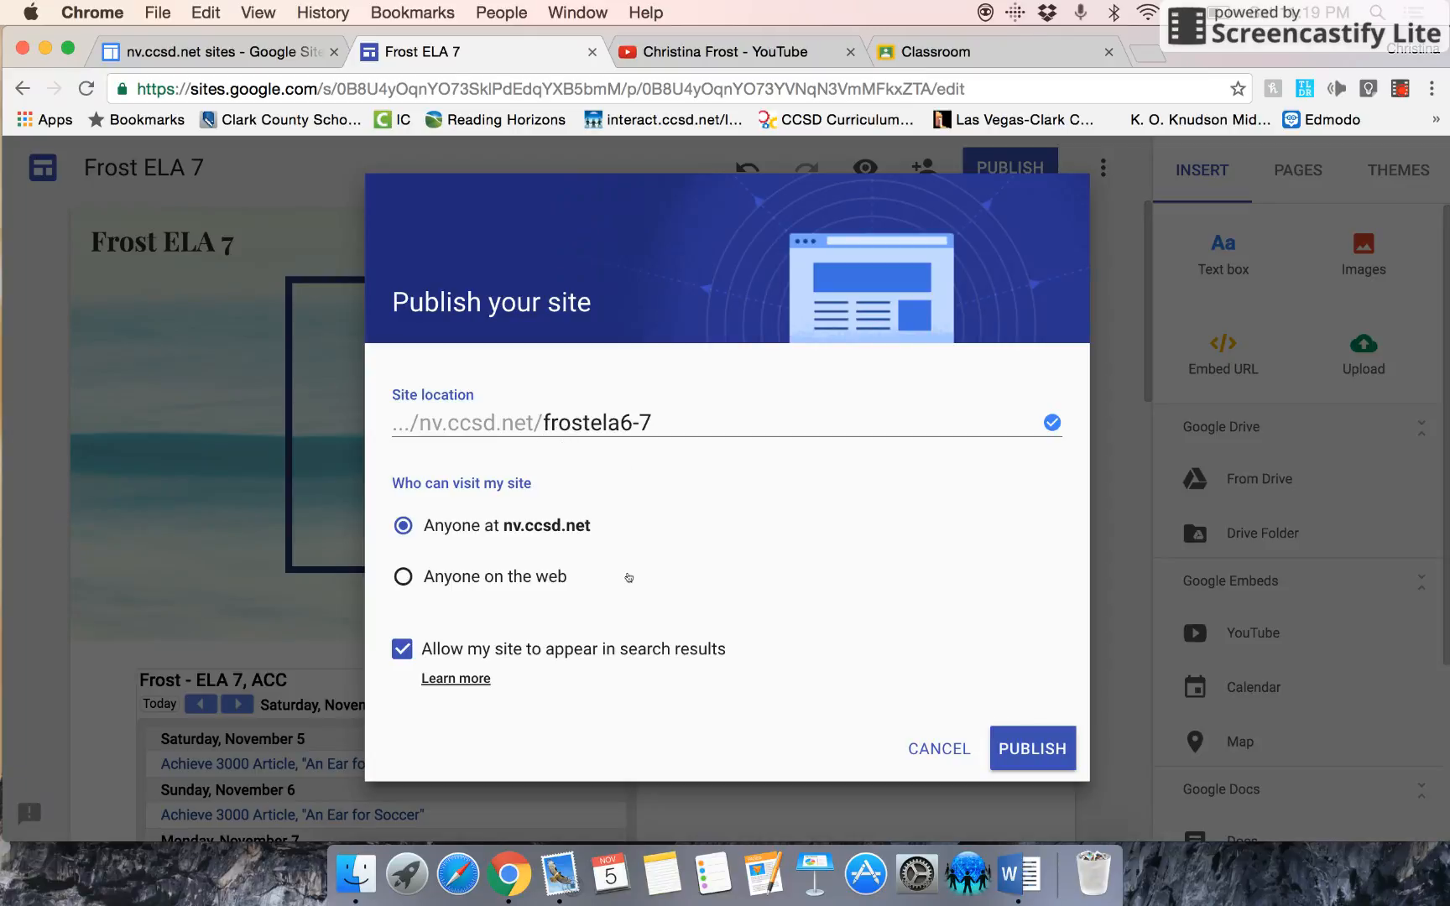
click(1023, 756)
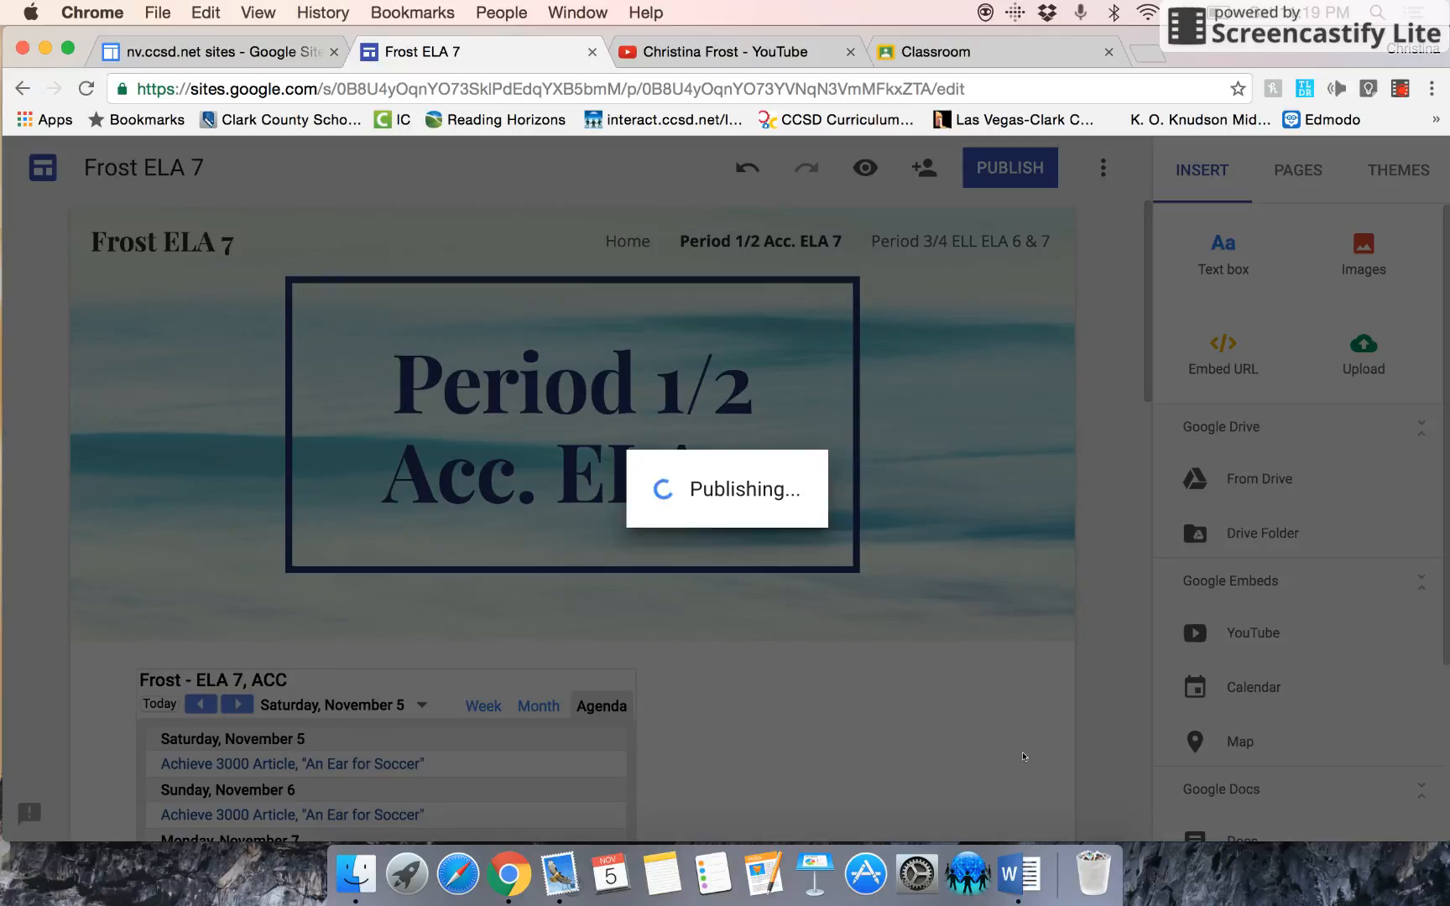